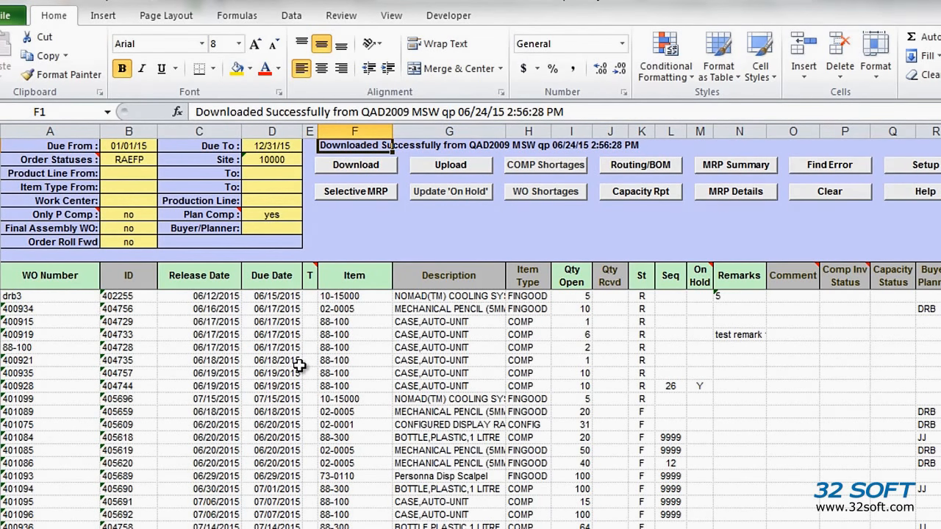
Examine the order list's filter settings and the Seq and St columns of the work orders
left_click(125, 159)
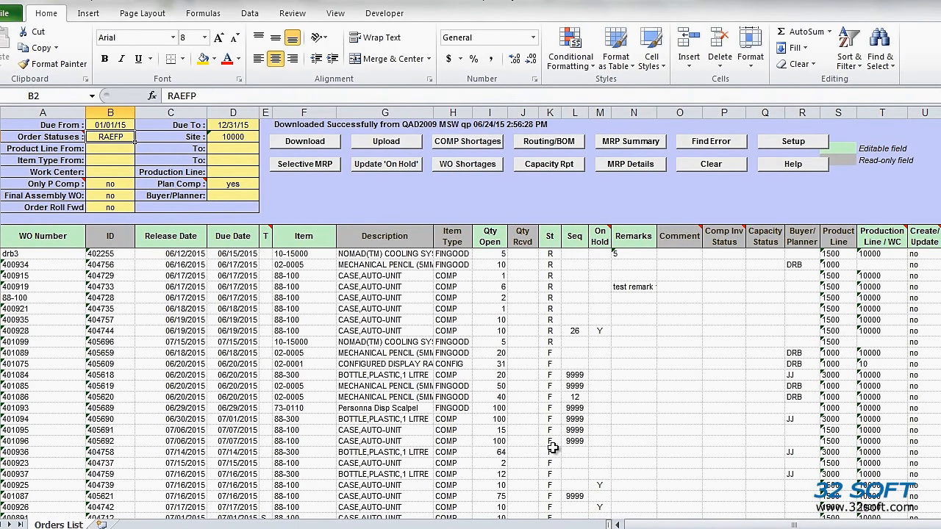
left_click_drag(572, 237, 568, 471)
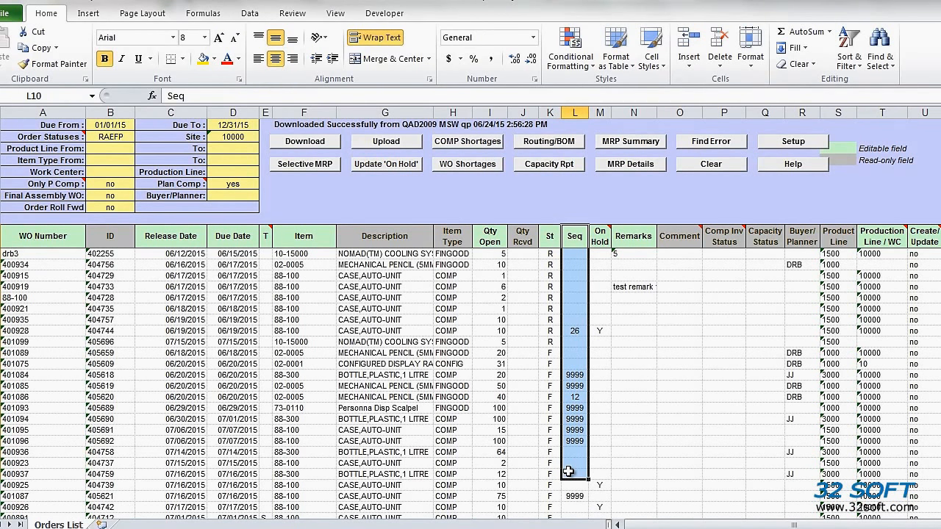
left_click(550, 265)
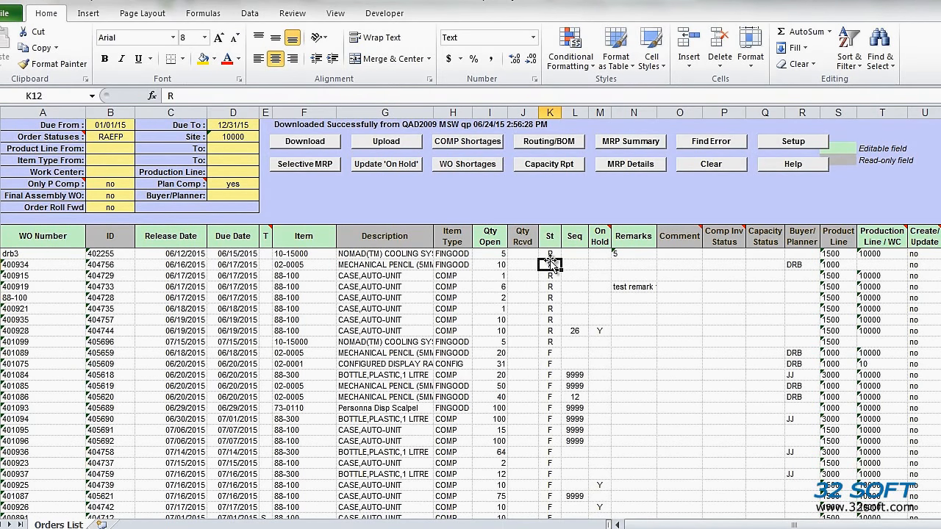
left_click(549, 375)
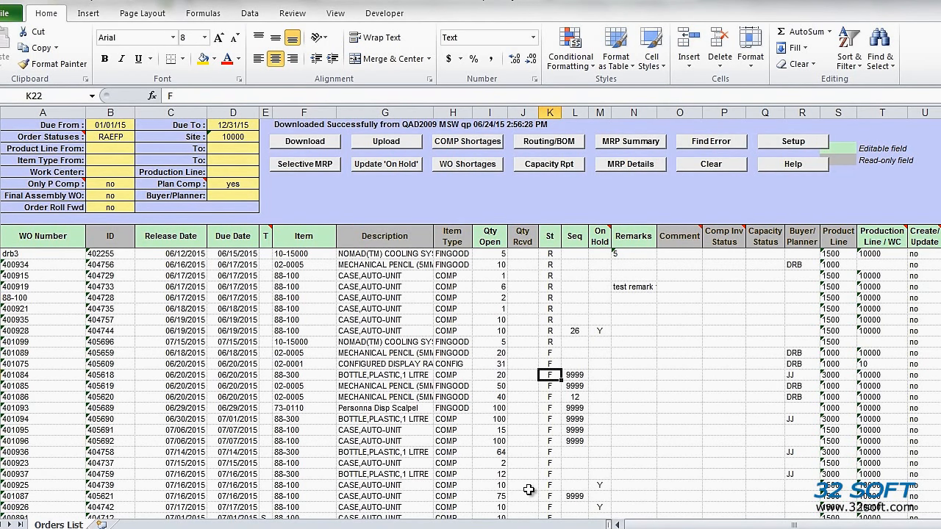
scroll(536, 442, "down", 1)
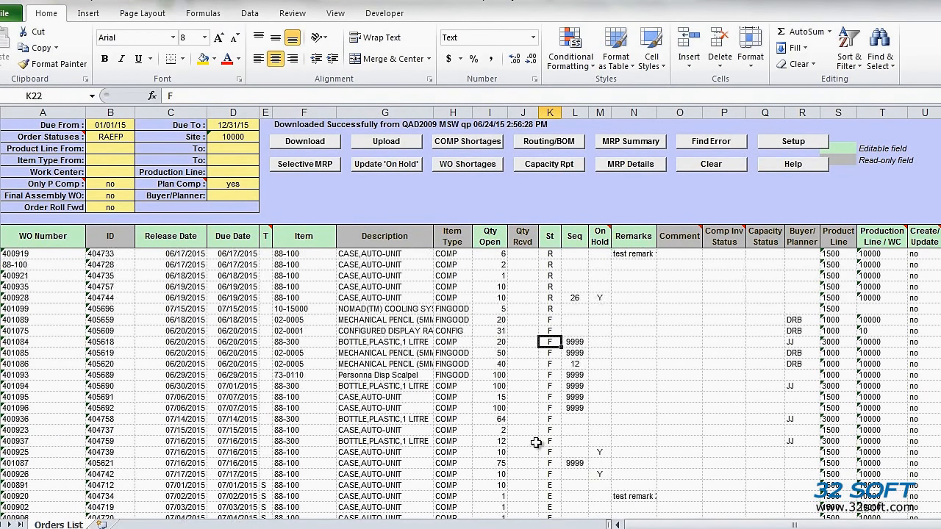
scroll(536, 443, "down", 4)
scroll(536, 442, "up", 5)
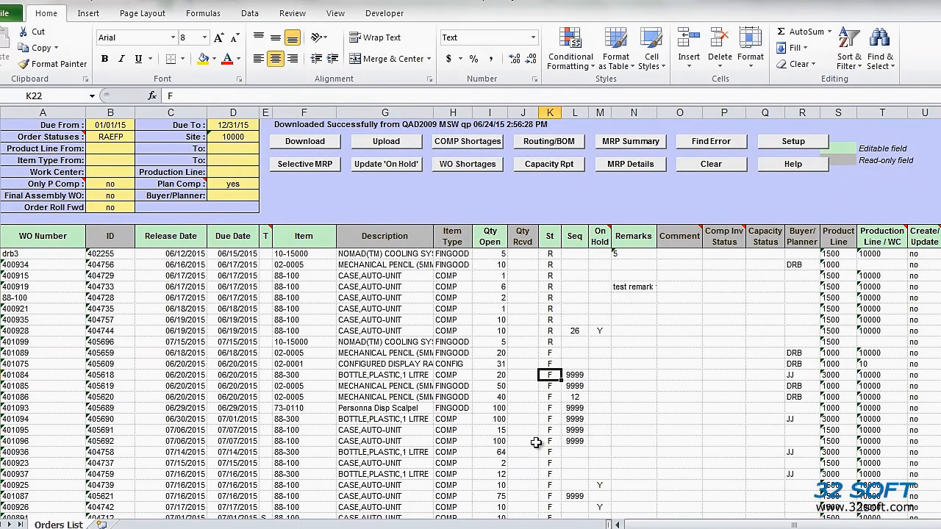
Run WO Shortages to generate the component inventory status for the listed work orders
left_click(468, 167)
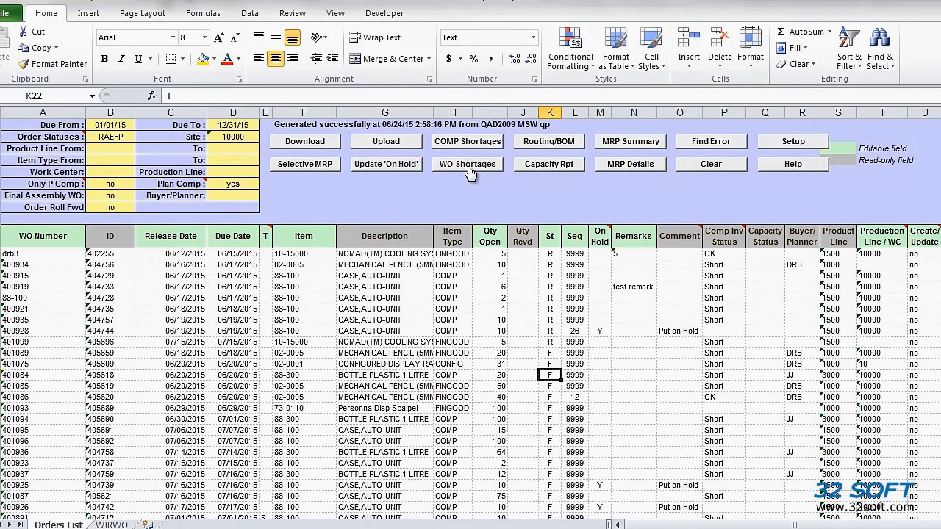
left_click_drag(722, 237, 709, 517)
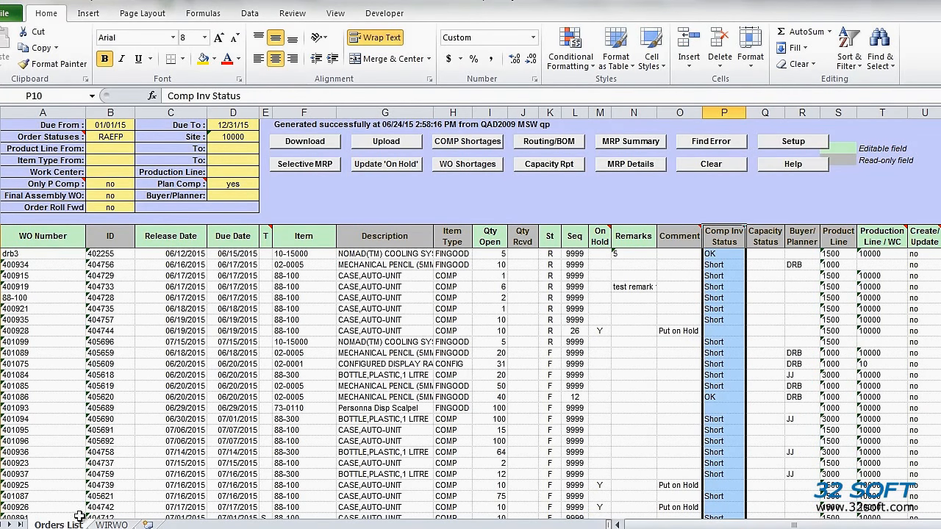
Examine the Component Availability by Work Order report's required quantities, dates, Comp Status and Pur/Mfg columns
left_click(116, 524)
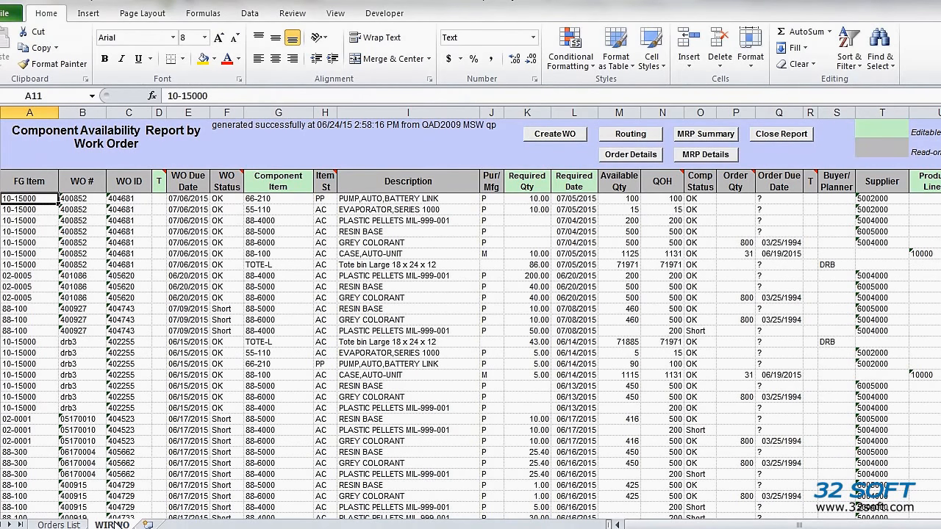
left_click_drag(523, 184, 579, 503)
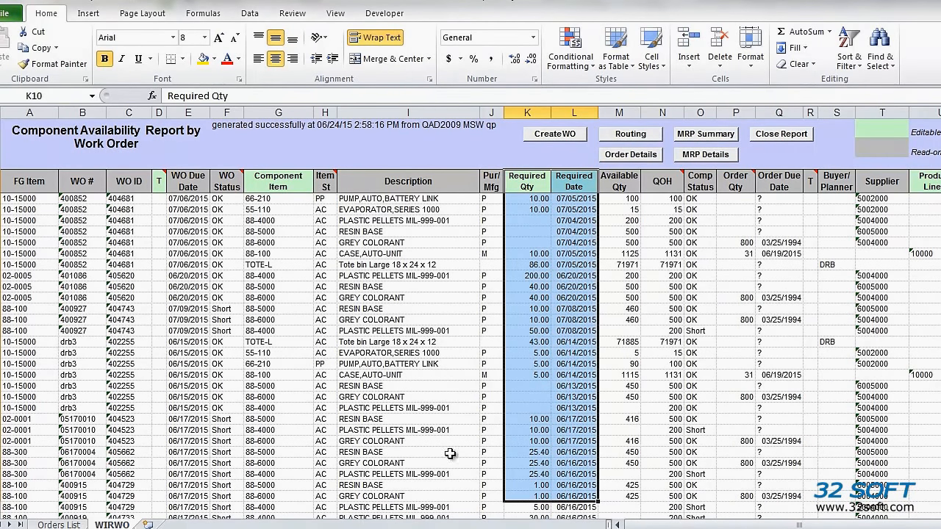
left_click(423, 373)
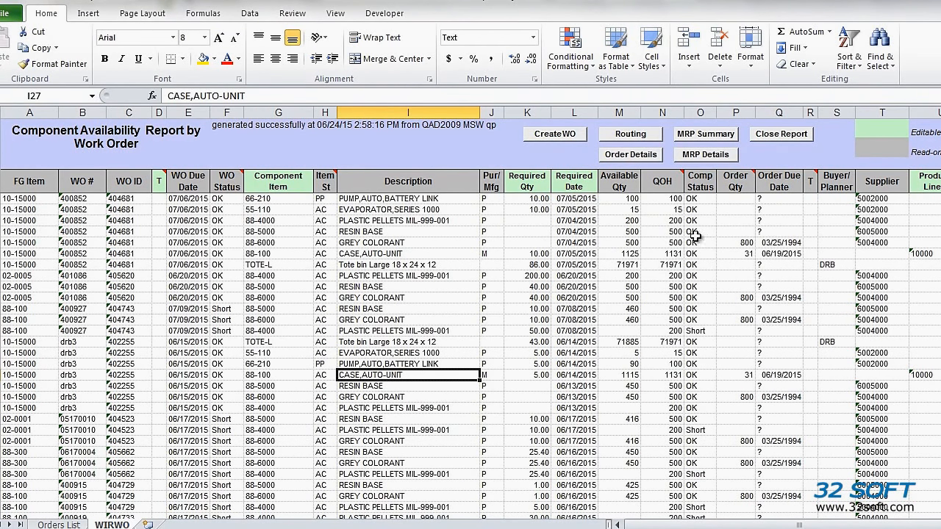
left_click_drag(699, 182, 707, 486)
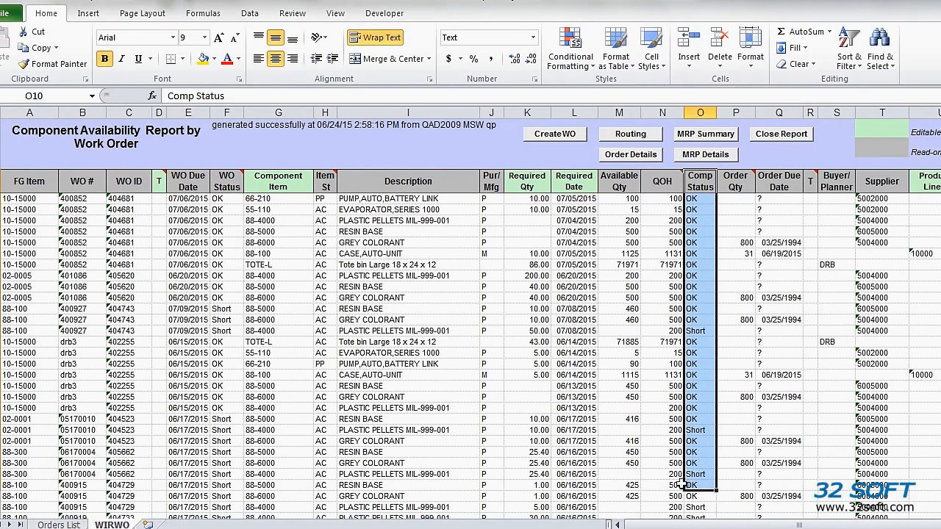
left_click(491, 198)
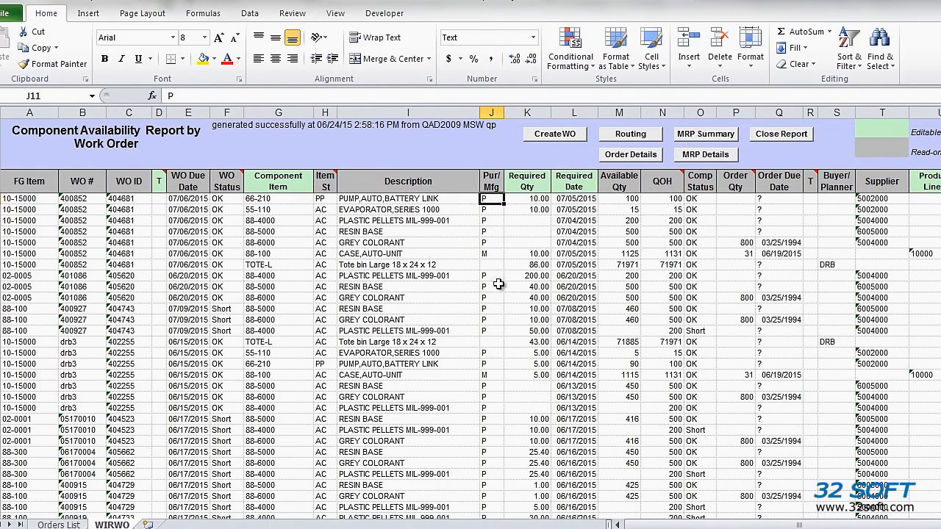
left_click(491, 253)
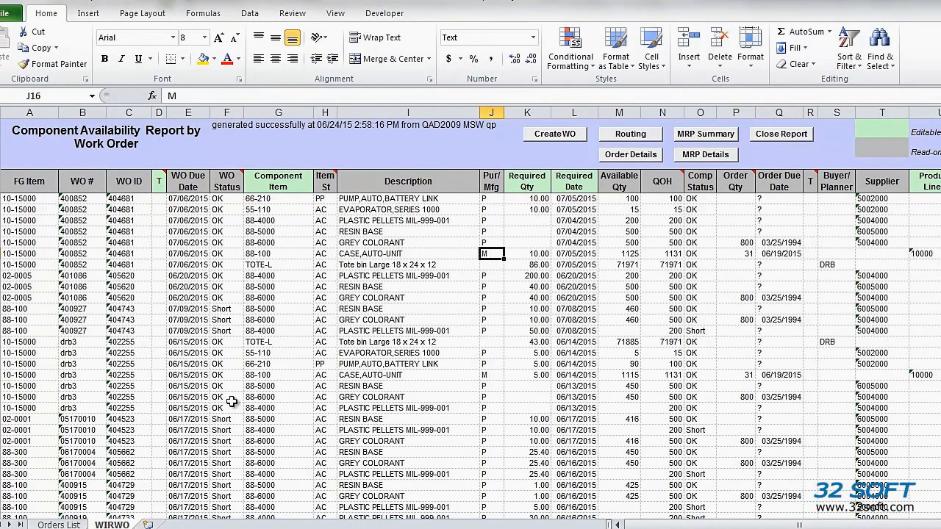
Check the Only P Comp filter on the order list and return to the component availability report
left_click(70, 525)
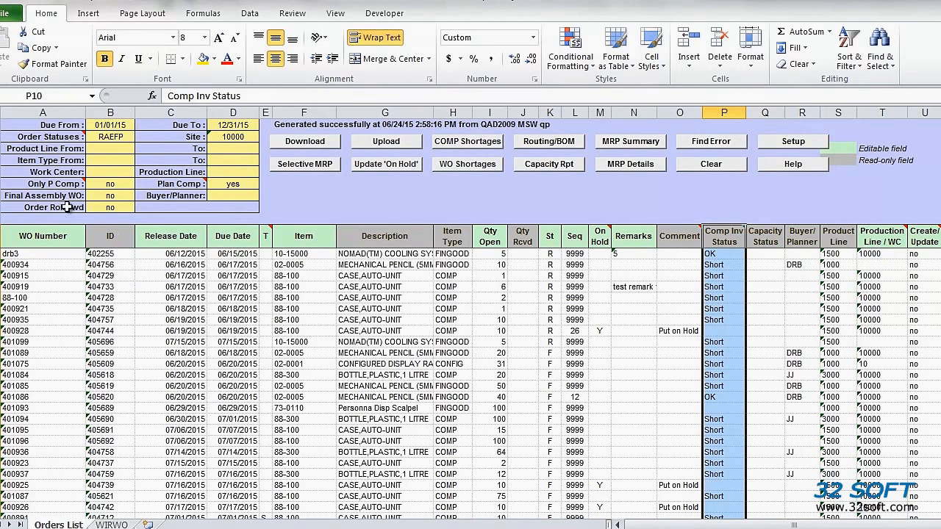
left_click(100, 184)
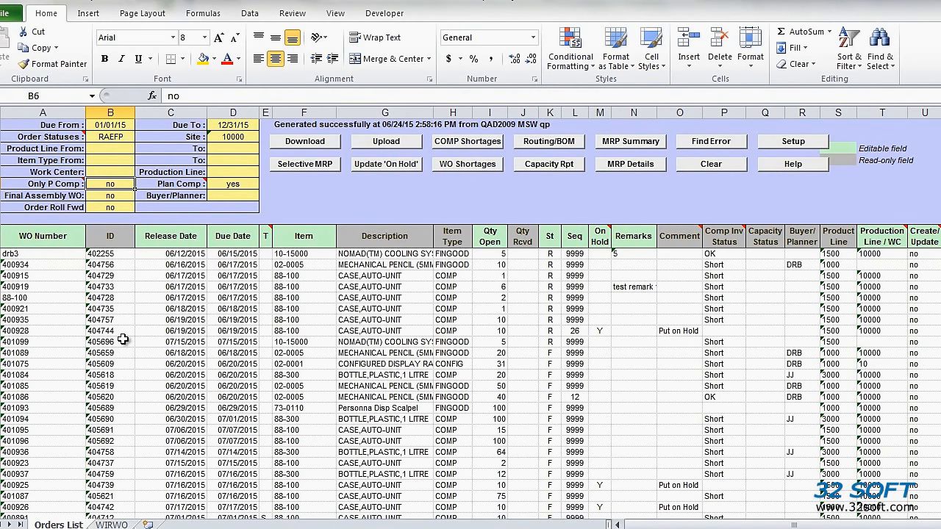
left_click(110, 524)
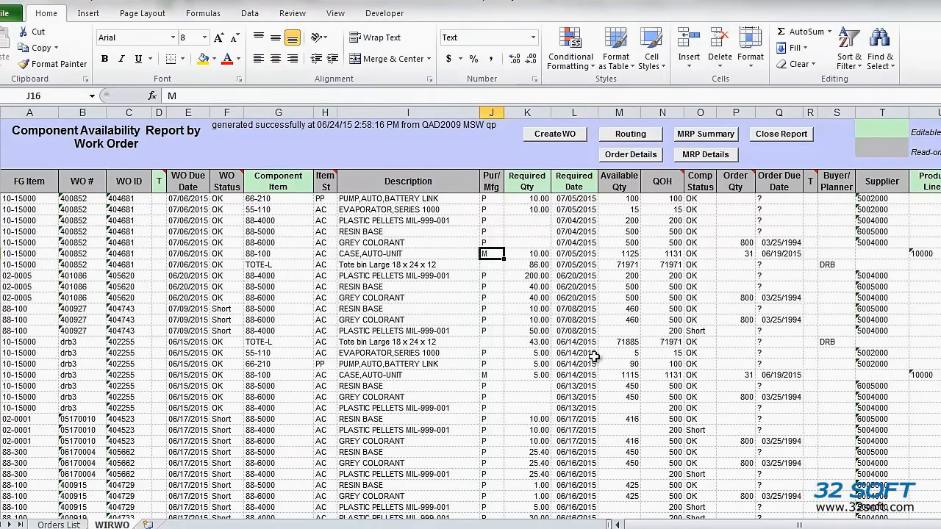
scroll(580, 404, "down", 2)
Open the order details for the GREY COLORANT component of work order 405662 and close them
left_click(530, 397)
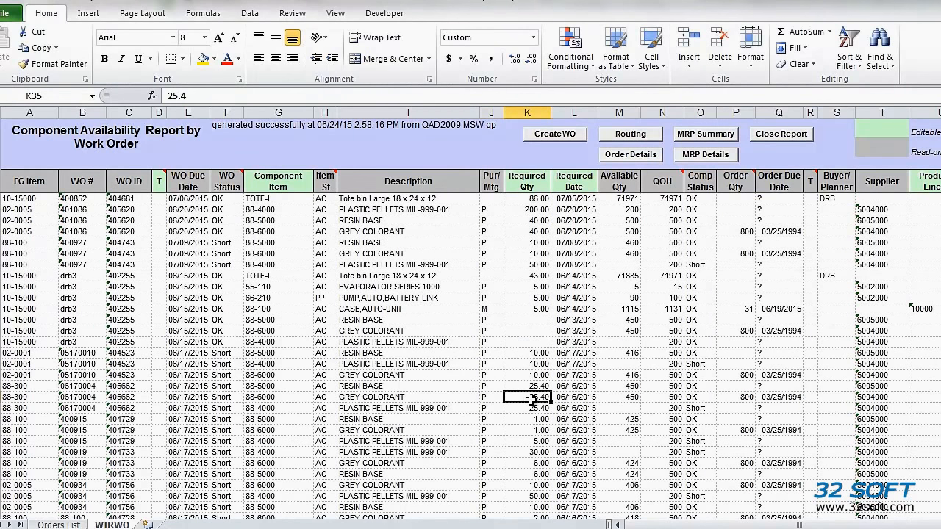
left_click(630, 395)
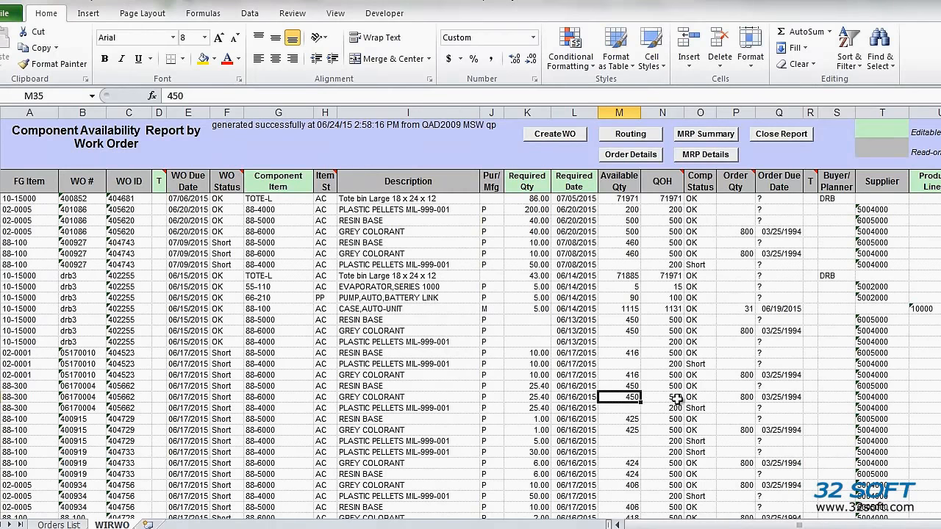
left_click(744, 398)
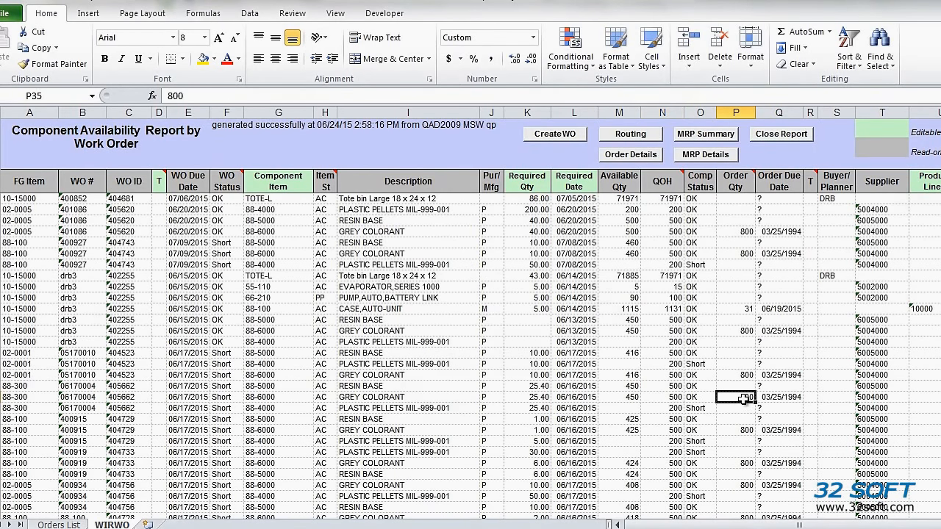
left_click(631, 396)
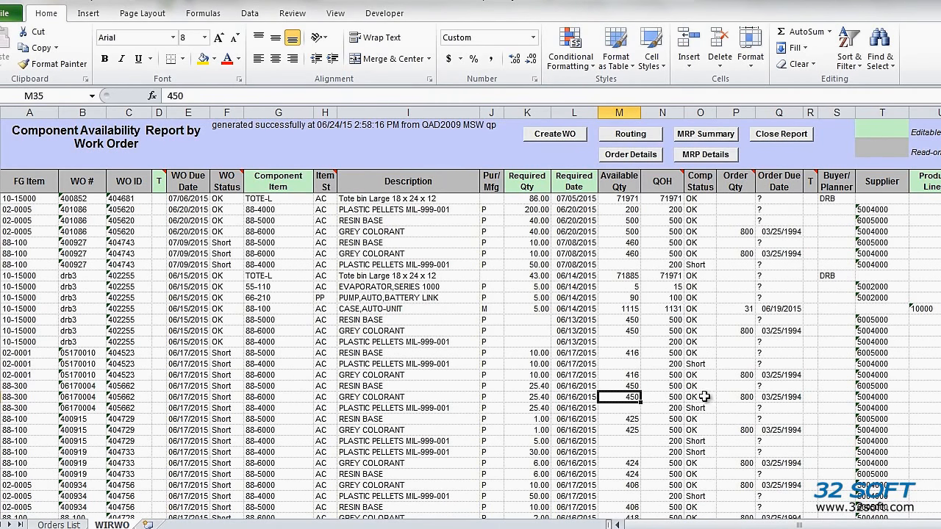
left_click(741, 397)
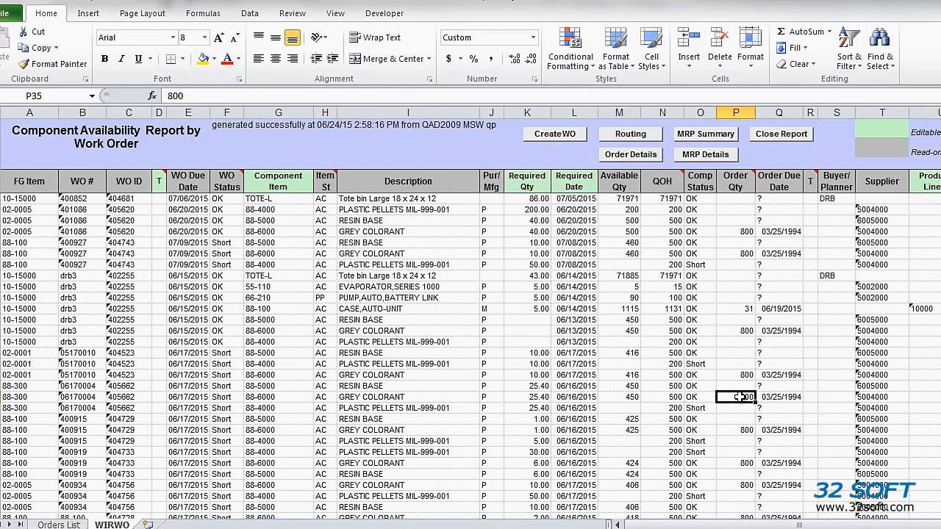
left_click(644, 155)
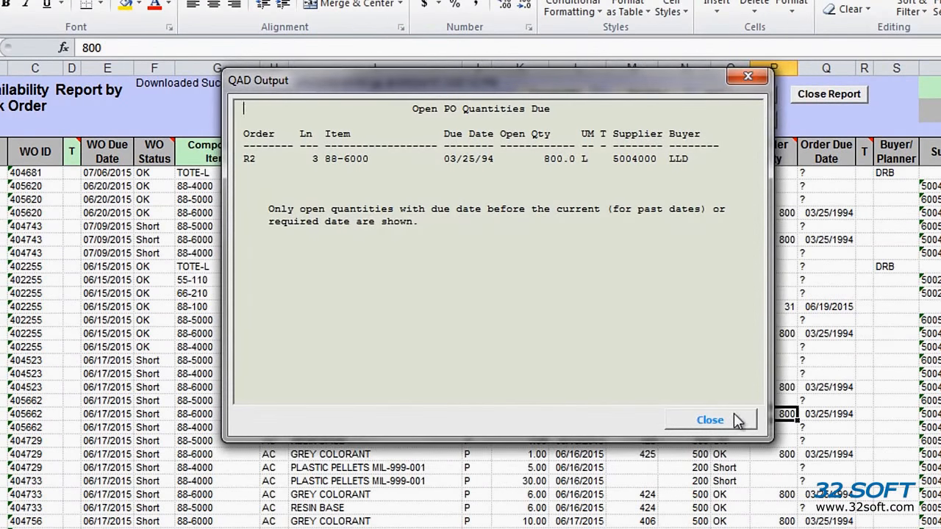
left_click(709, 419)
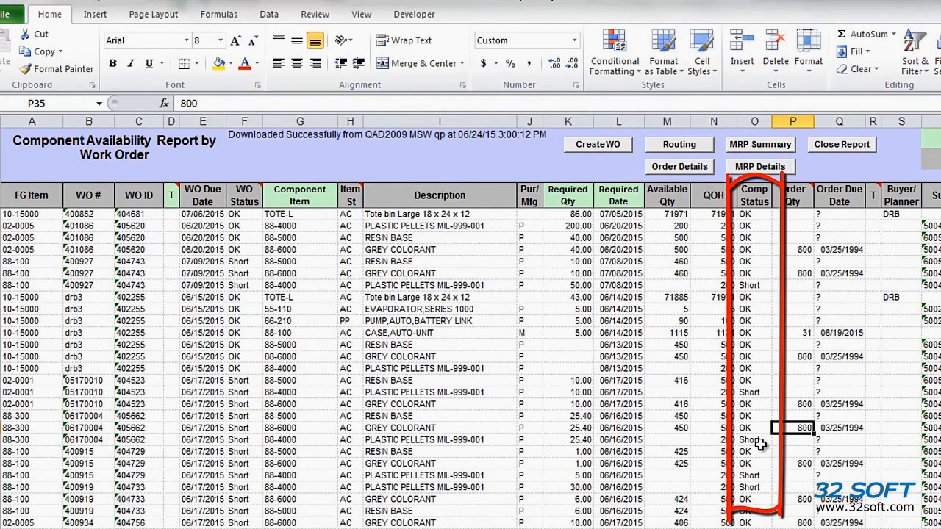
Open the order details for the CASE,AUTO-UNIT component of work order 402255 and close them
left_click(757, 429)
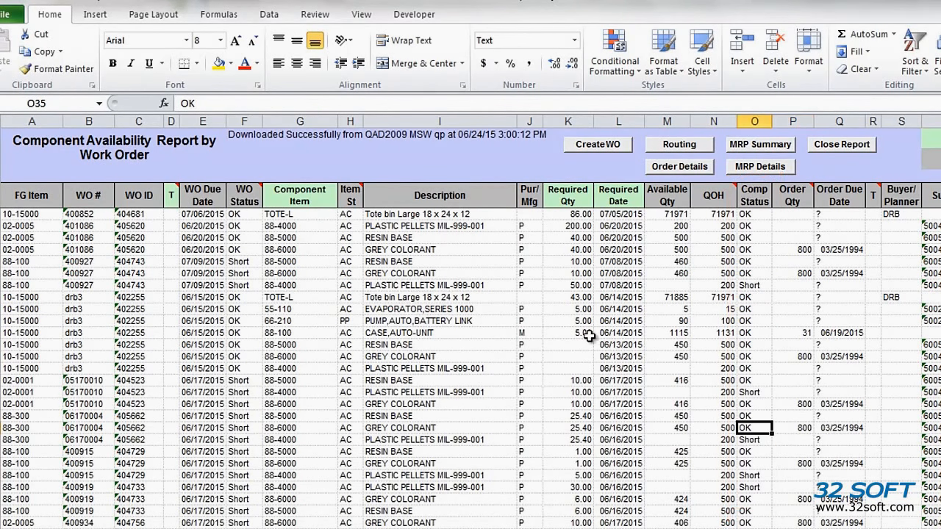
left_click(532, 334)
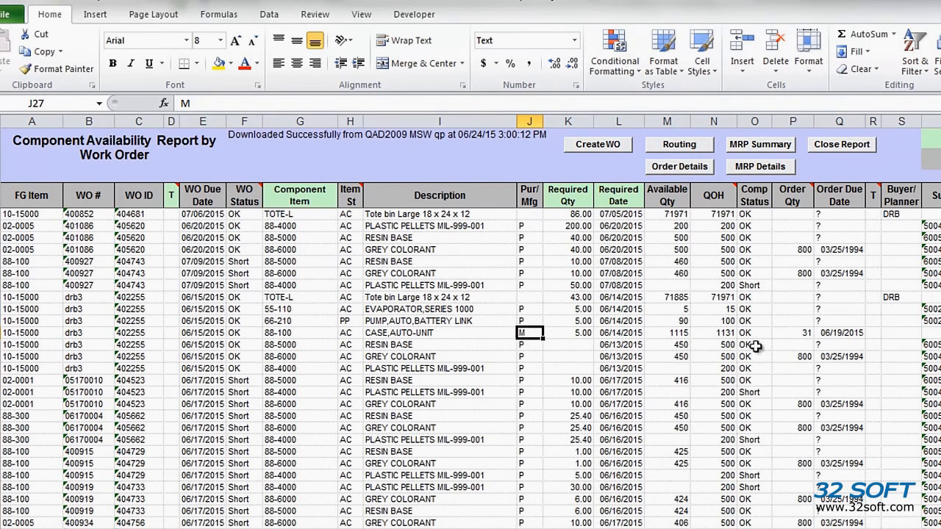
left_click(807, 335)
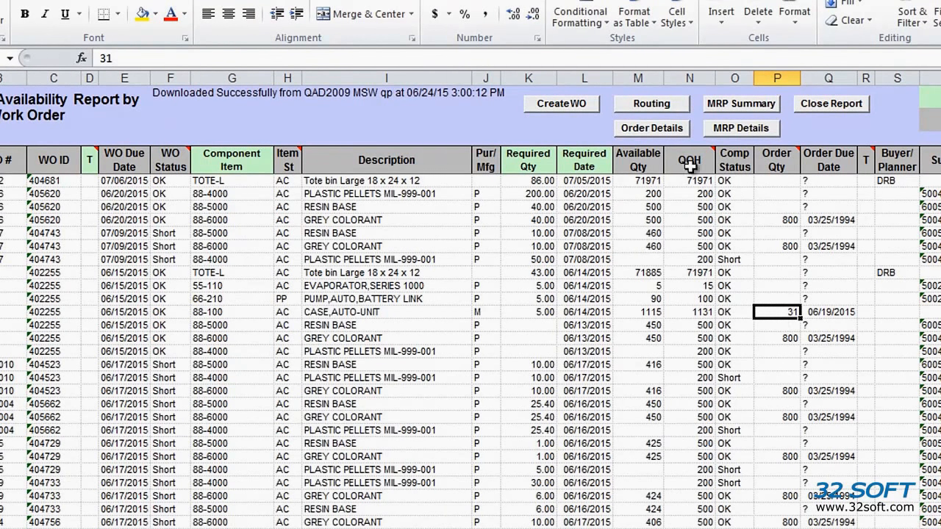
left_click(657, 127)
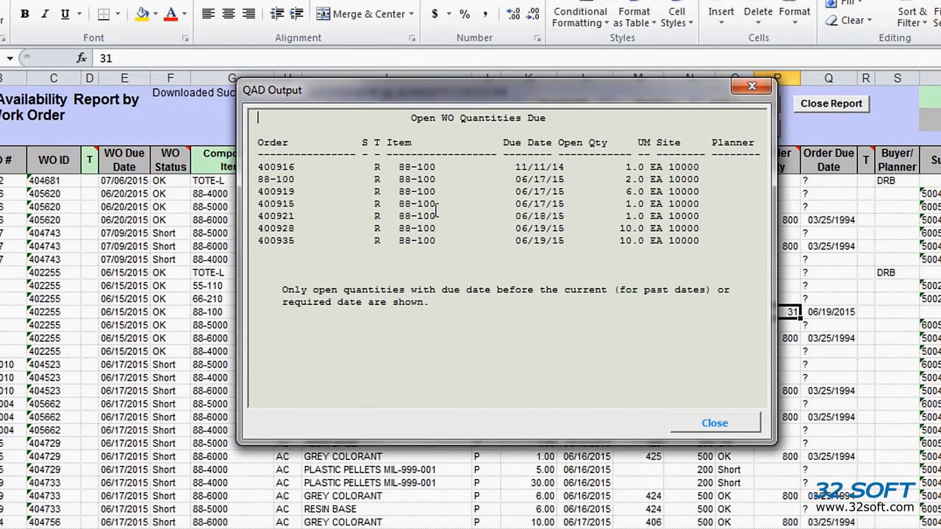
left_click(714, 424)
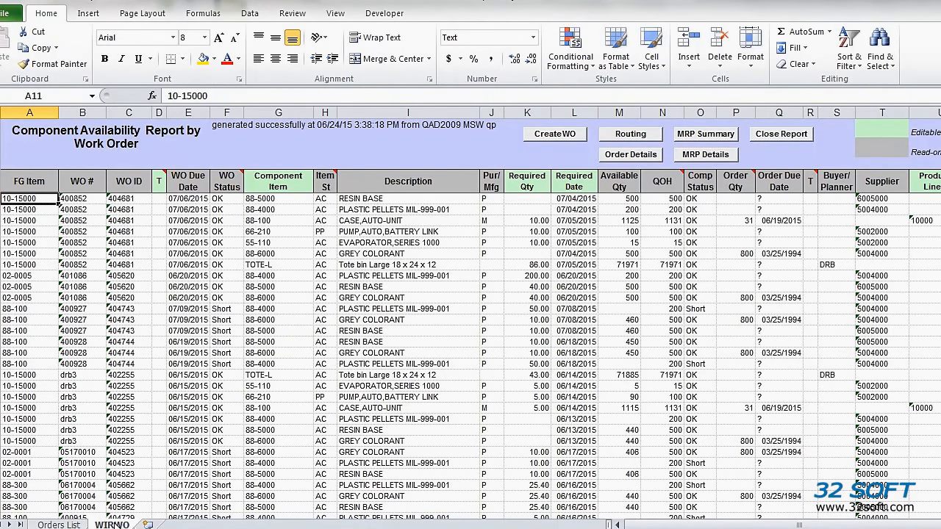
Add two new work order rows named sim1 and sim2 below the end of the order list
left_click(60, 525)
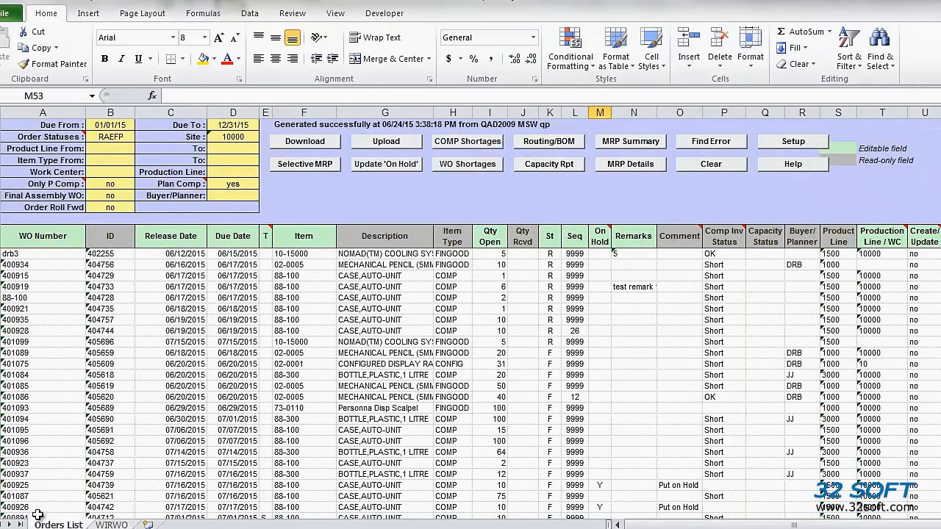
scroll(122, 499, "down", 8)
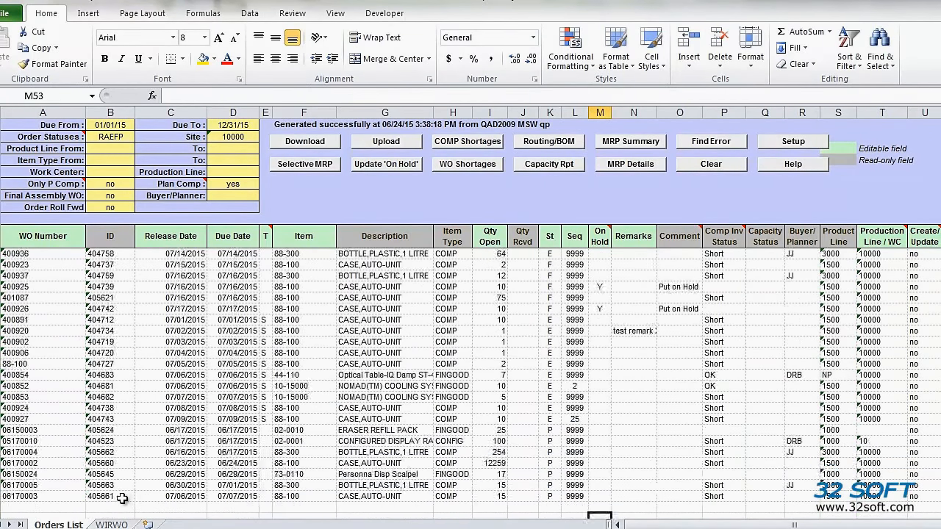
left_click(34, 442)
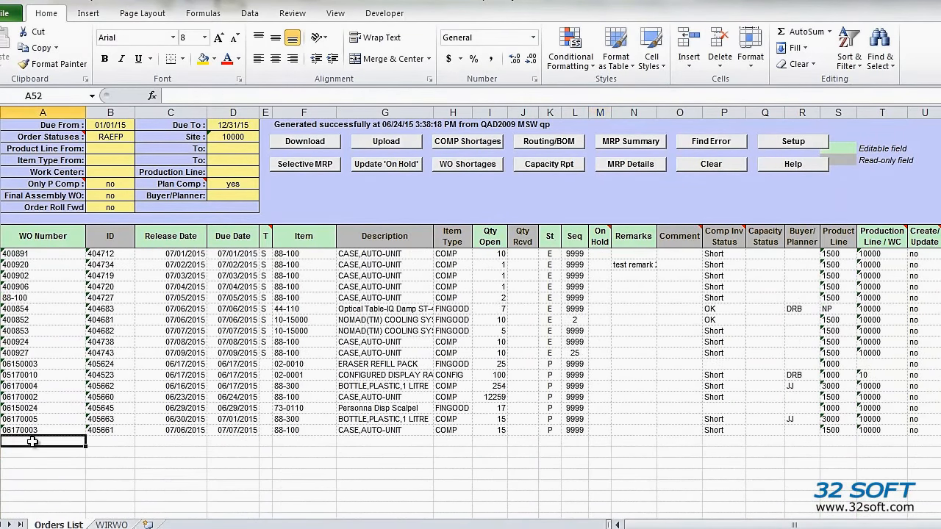
type("sim1")
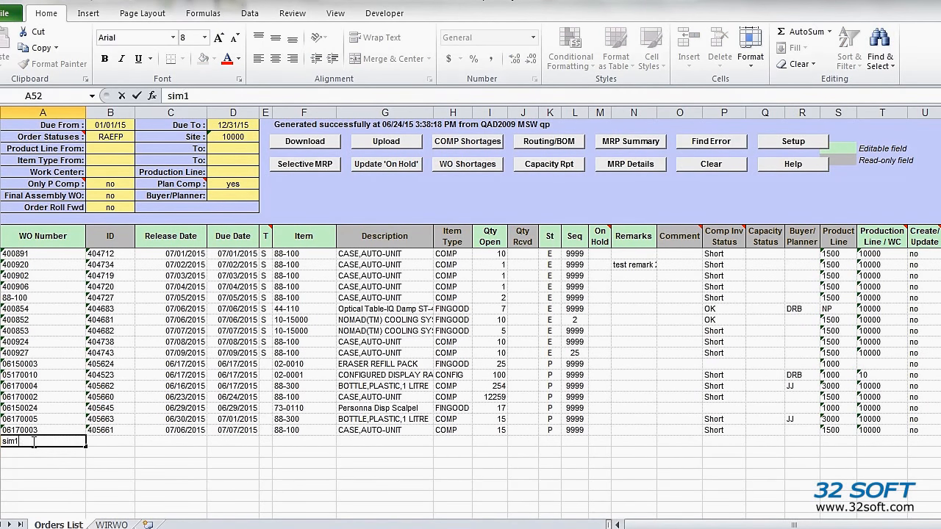
key("Return")
type("sim2")
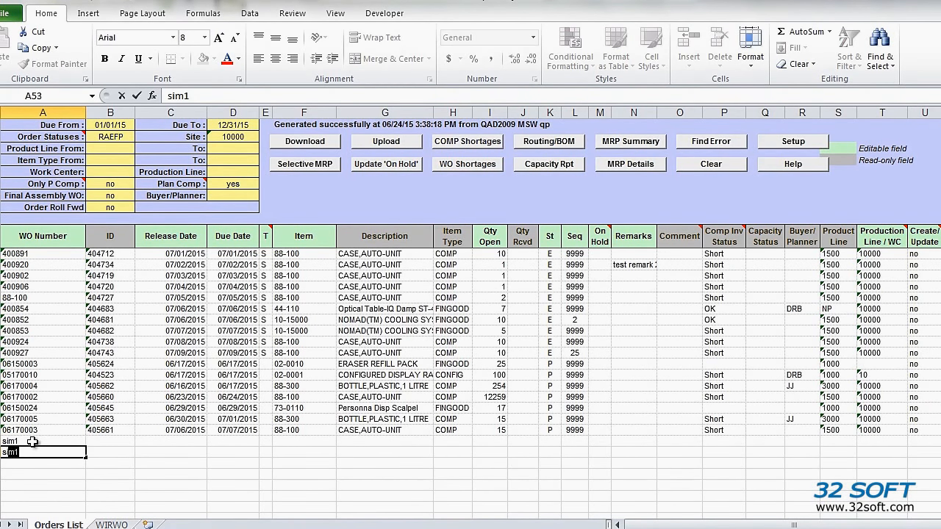
key("Return")
Fill the sim1 and sim2 rows with due date 07/07/2015 and items 88-300 and 88-100
key("Down")
key("shift+Down")
key("ctrl+v")
key("Right")
key("Right")
key("Up")
key("Up")
key("shift+Down")
key("ctrl+c")
key("Down")
key("Down")
key("ctrl+v")
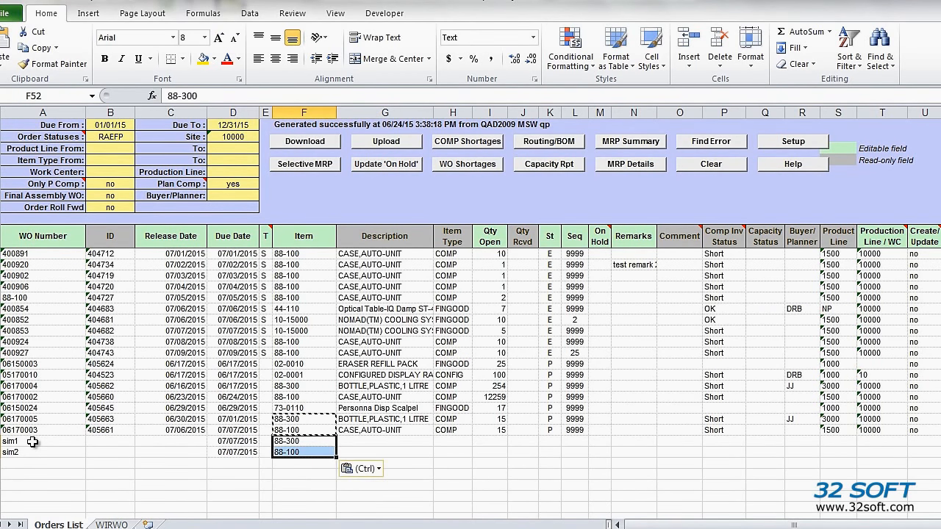
Enter open quantity 100 and sequence 999 for the sim1 and sim2 work order rows
left_click(498, 441)
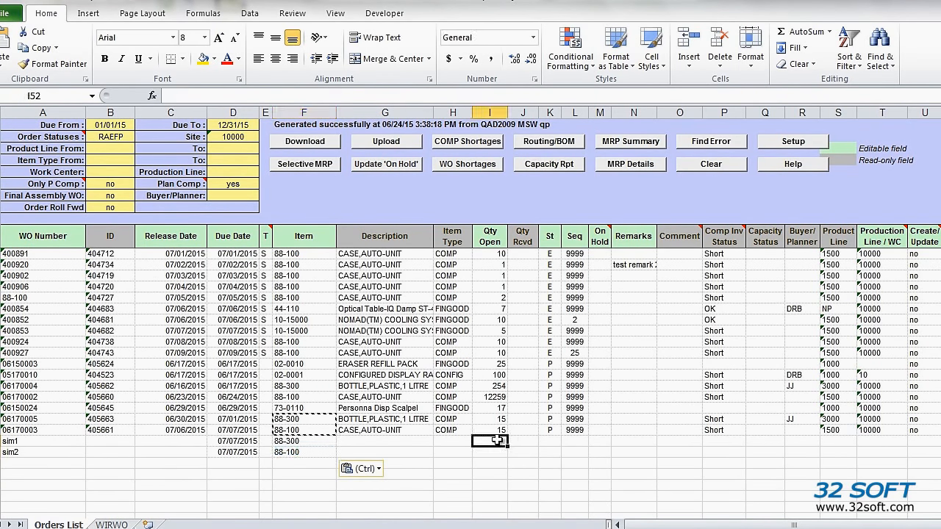
type("100")
key("Return")
type("100")
key("Return")
left_click(580, 439)
type("9999")
key("Return")
type("999")
key("Return")
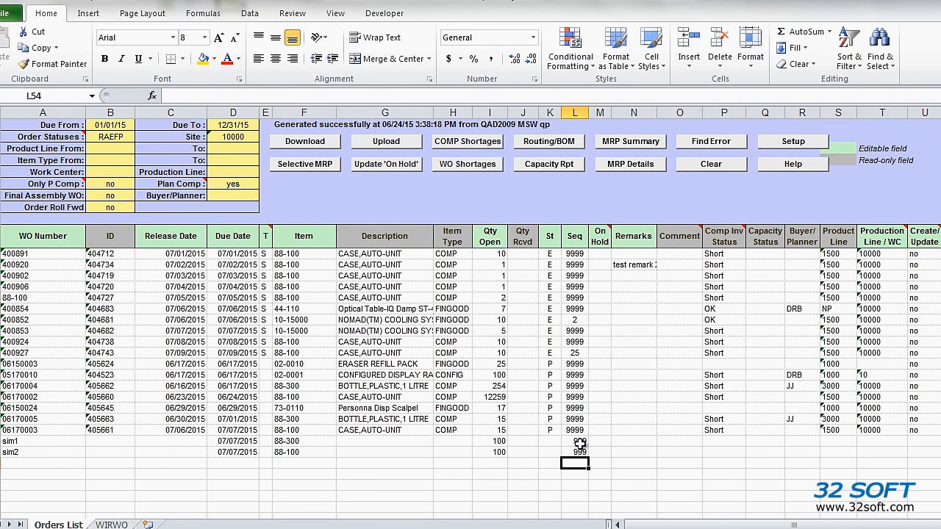
Run the WO Shortages check to fill component inventory status for the order list
left_click(478, 167)
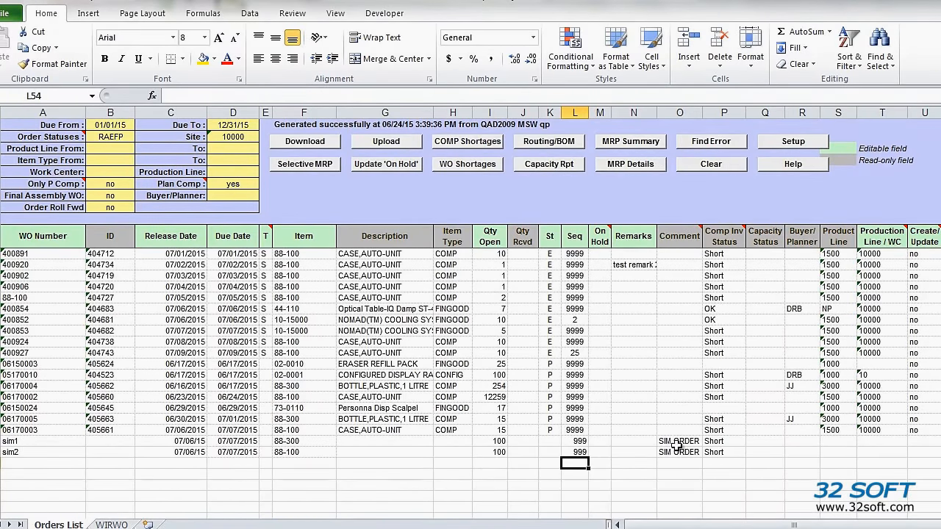
left_click_drag(675, 442, 723, 450)
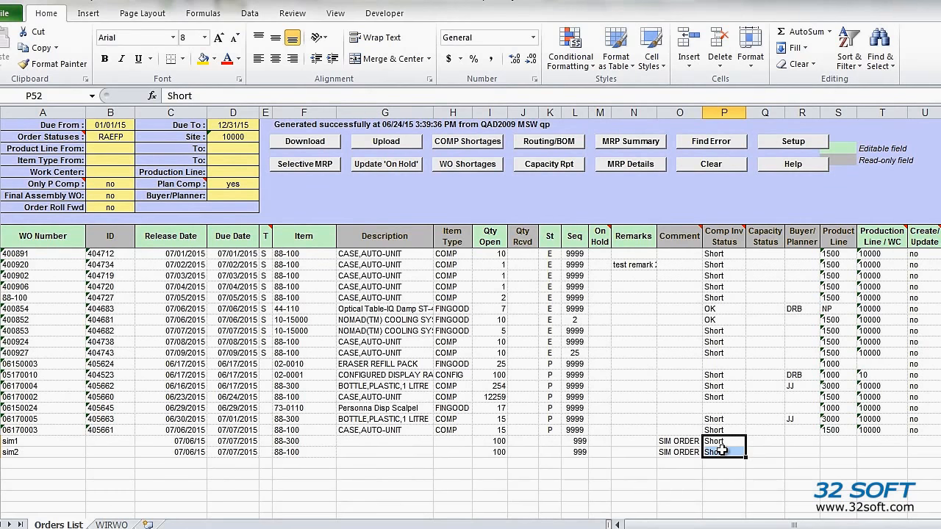
Set the sequence of sim1 and sim2 to 1 and rerun the WO Shortages check
left_click(578, 441)
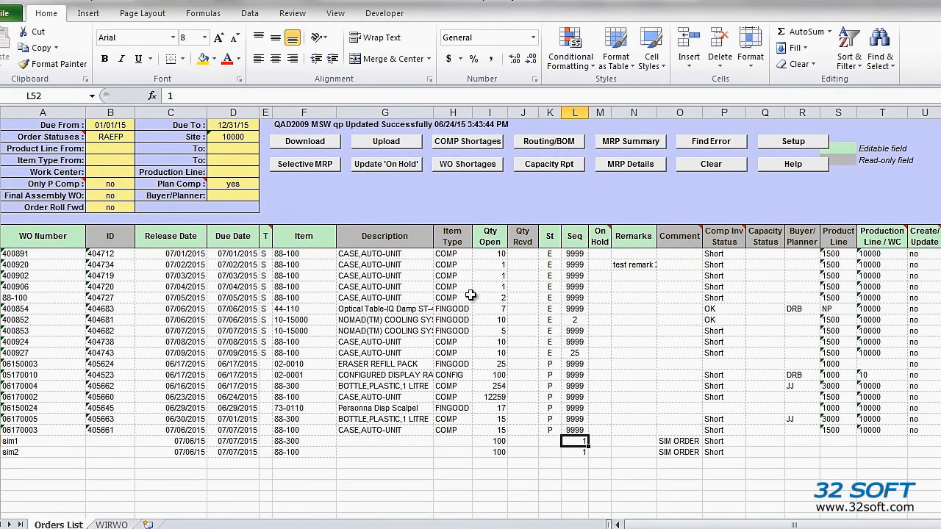
left_click(489, 166)
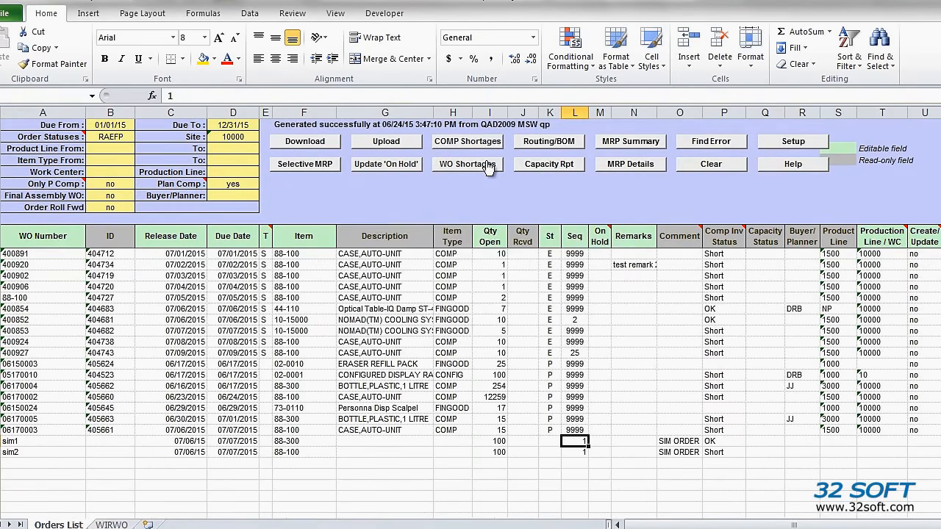
left_click(715, 443)
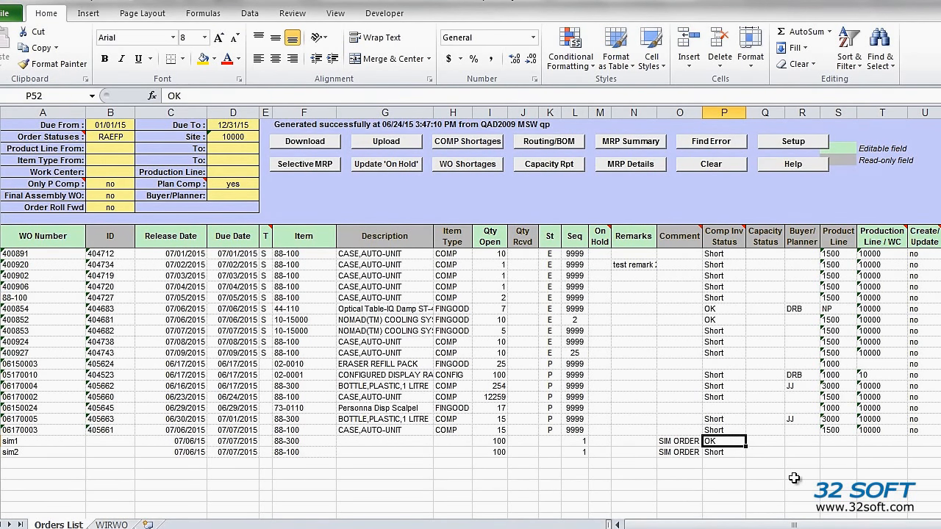
left_click_drag(6, 287, 6, 330)
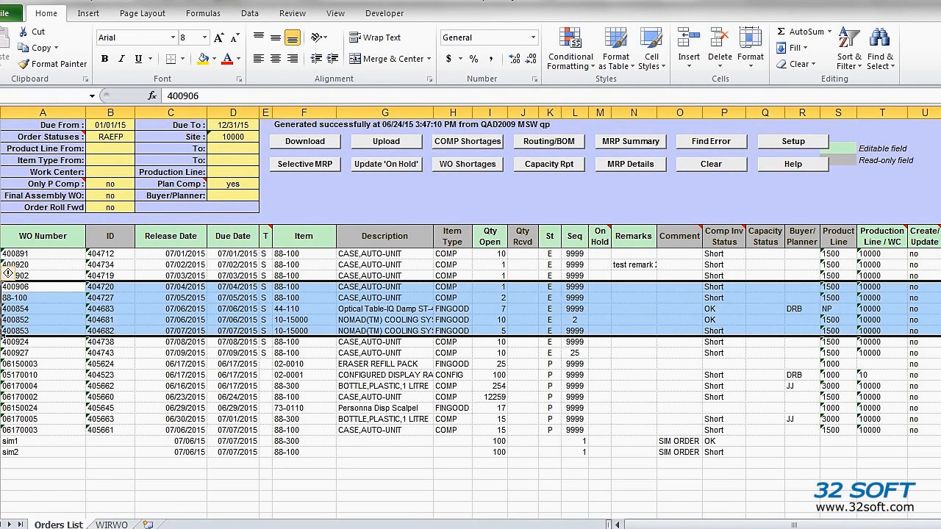
right_click(70, 318)
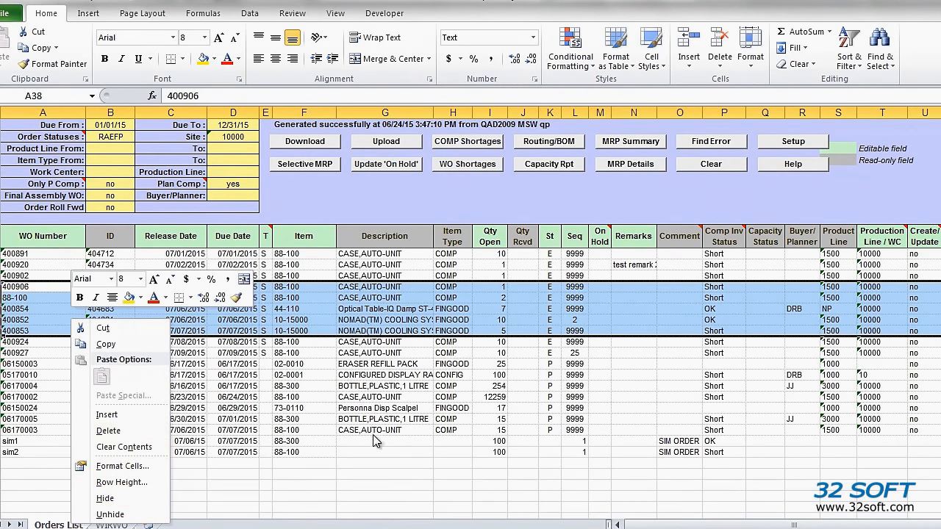
key("Escape")
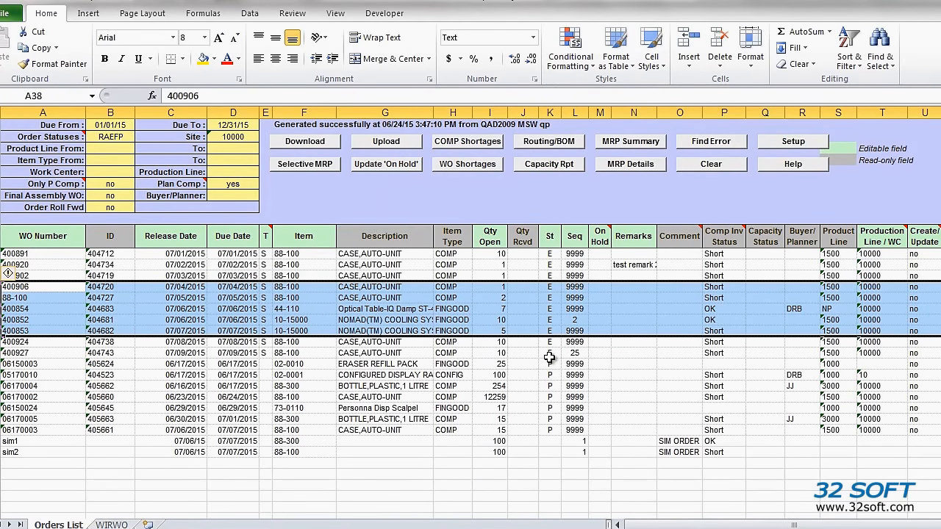
Put work orders drb3 and 400934 on hold by entering y and run Update 'On Hold', closing the status dialog
scroll(611, 277, "up", 8)
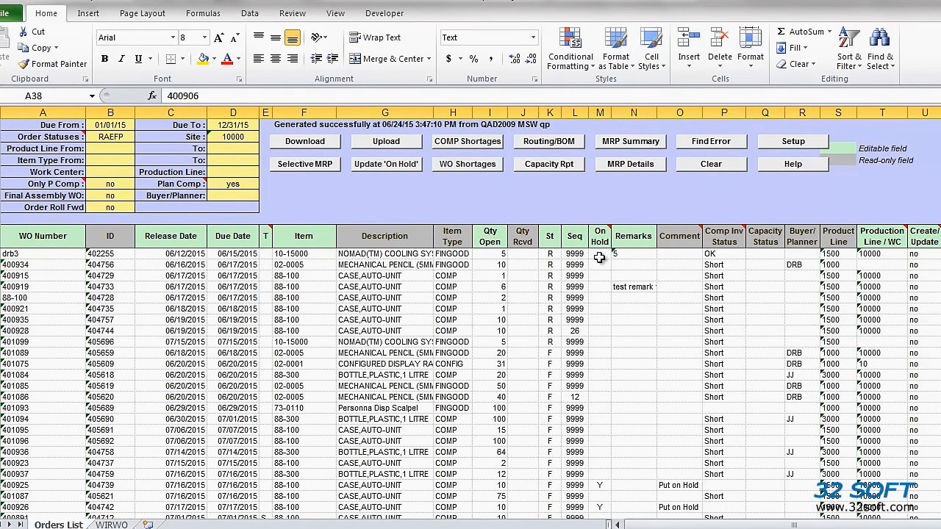
left_click(600, 254)
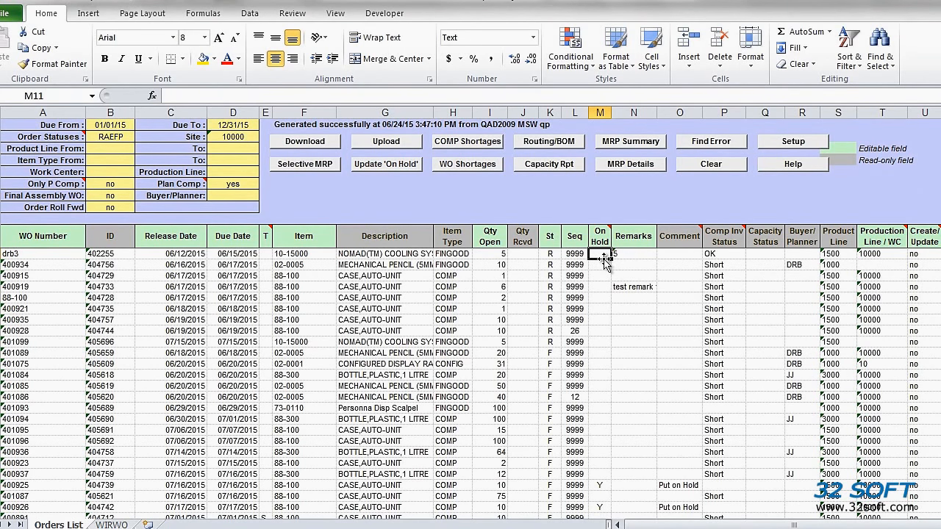
type("y")
key("Return")
type("y")
key("Return")
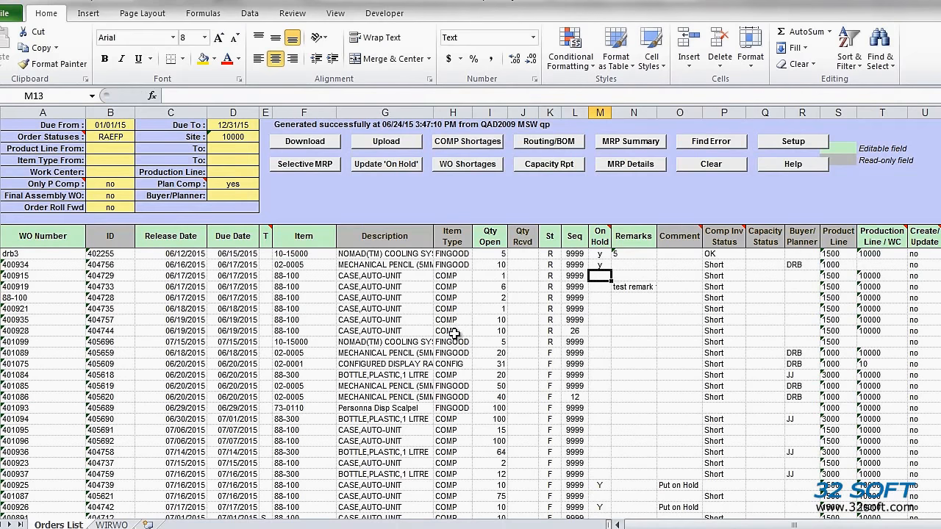
left_click(380, 167)
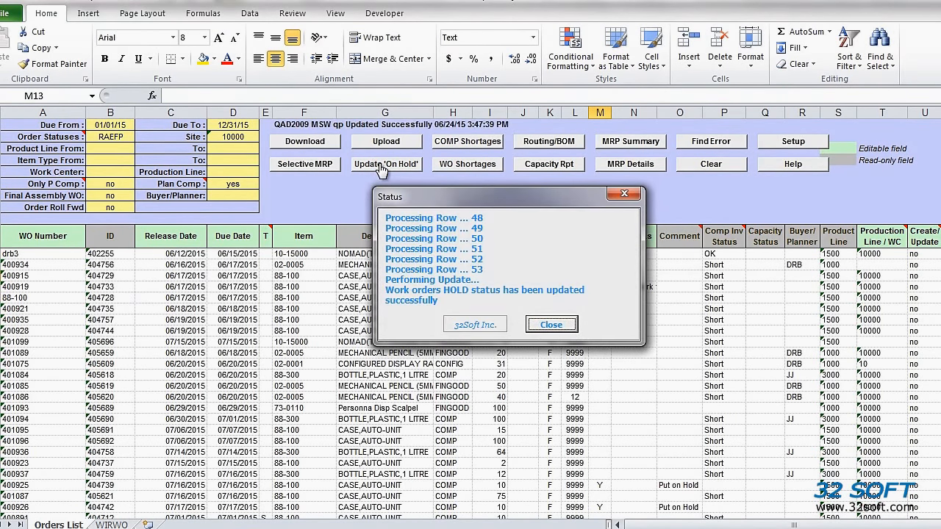
left_click(562, 324)
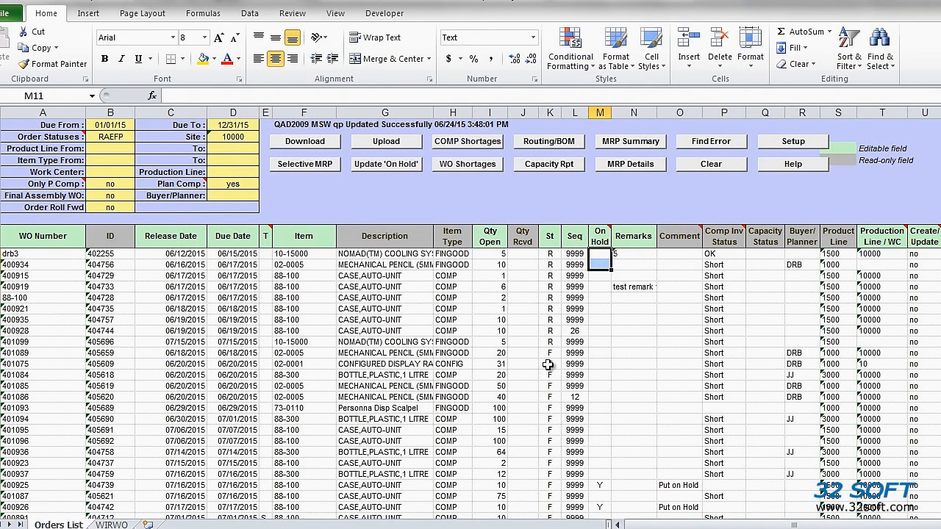
Generate the capacity report to fill capacity status for the orders
left_click(548, 166)
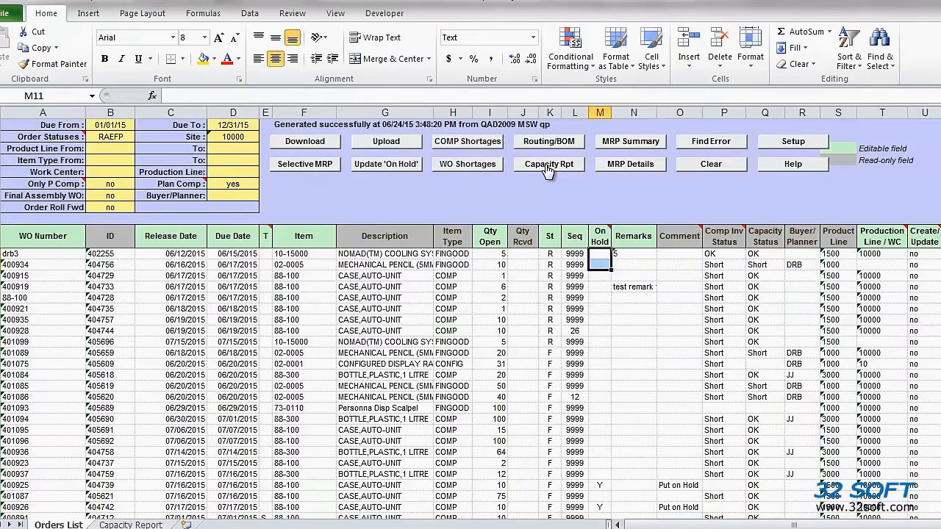
left_click_drag(757, 256, 755, 506)
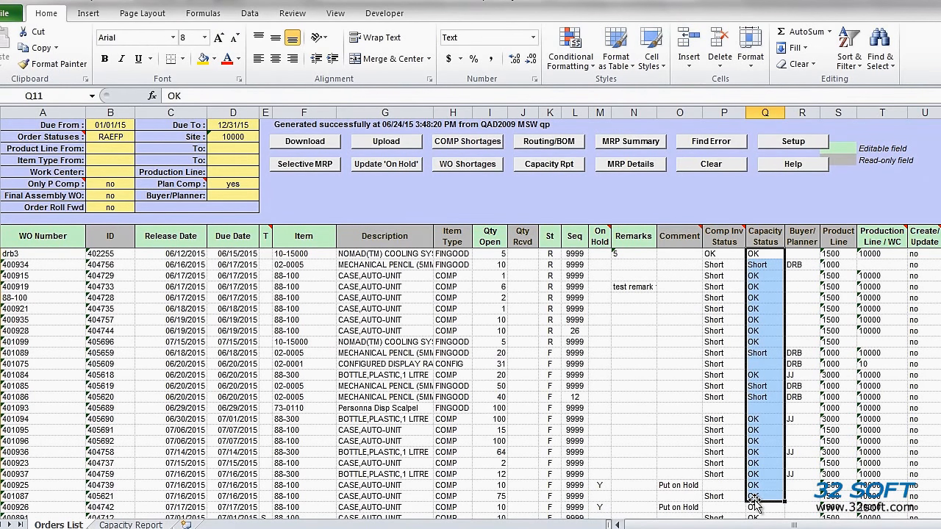
Expand the Capacity Report sheet to detail level and examine remaining capacity and quantities to reschedule
left_click(124, 525)
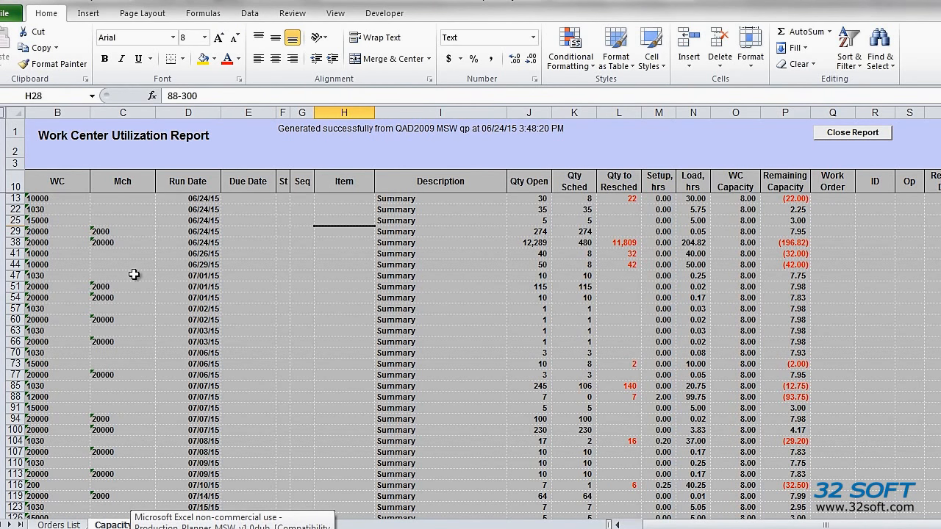
left_click(2, 120)
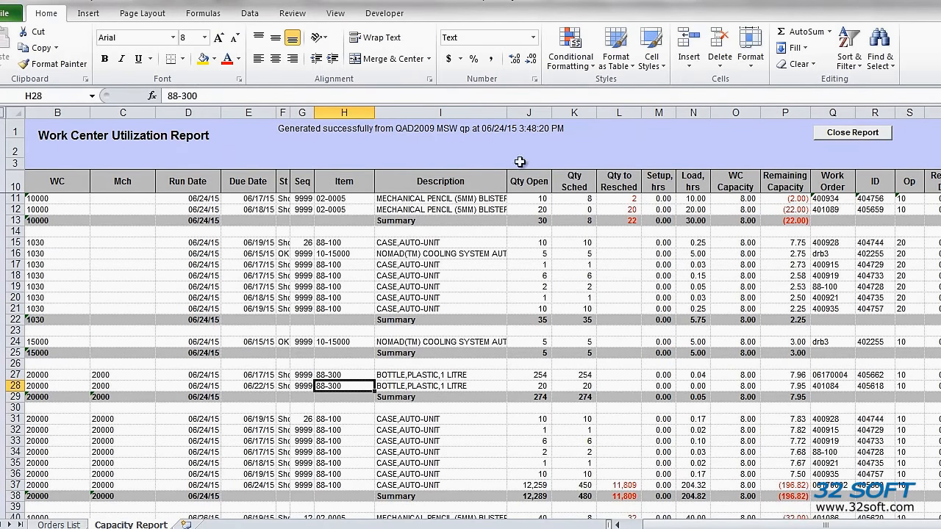
left_click_drag(785, 199, 781, 228)
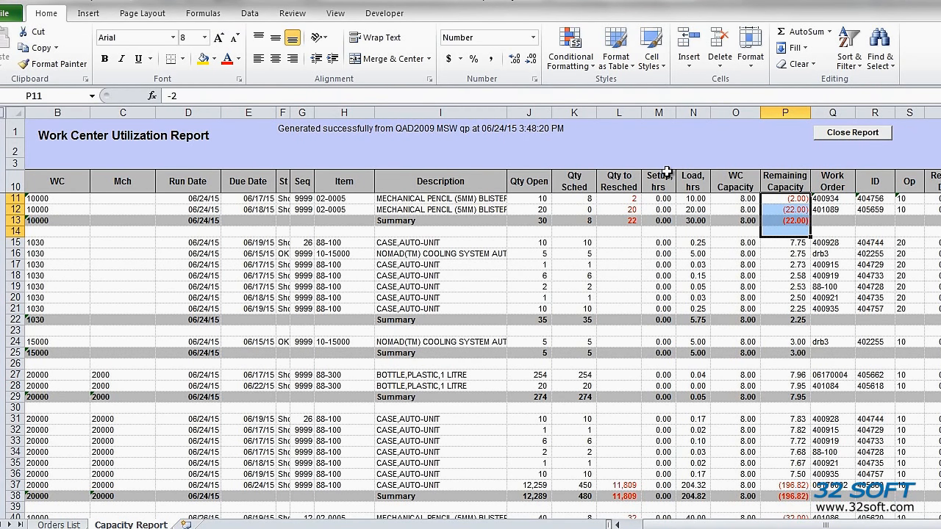
left_click_drag(633, 198, 630, 228)
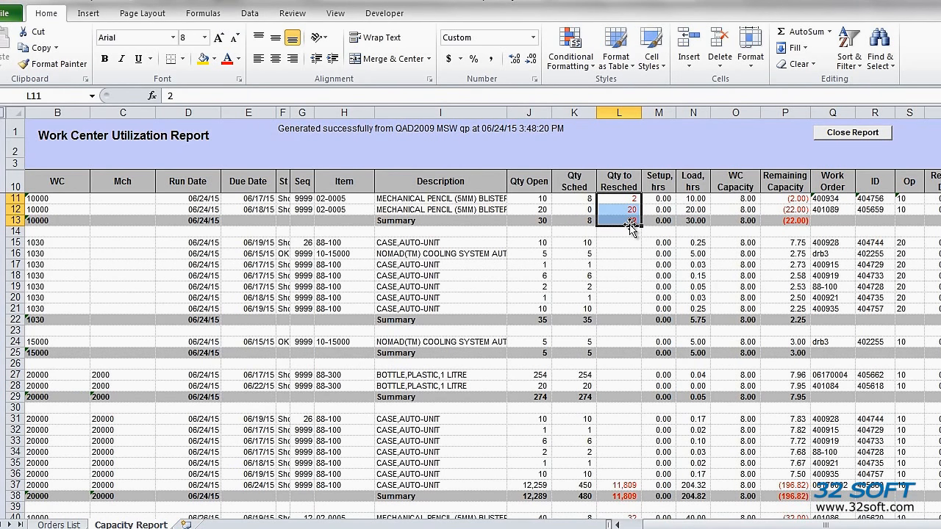
left_click(56, 525)
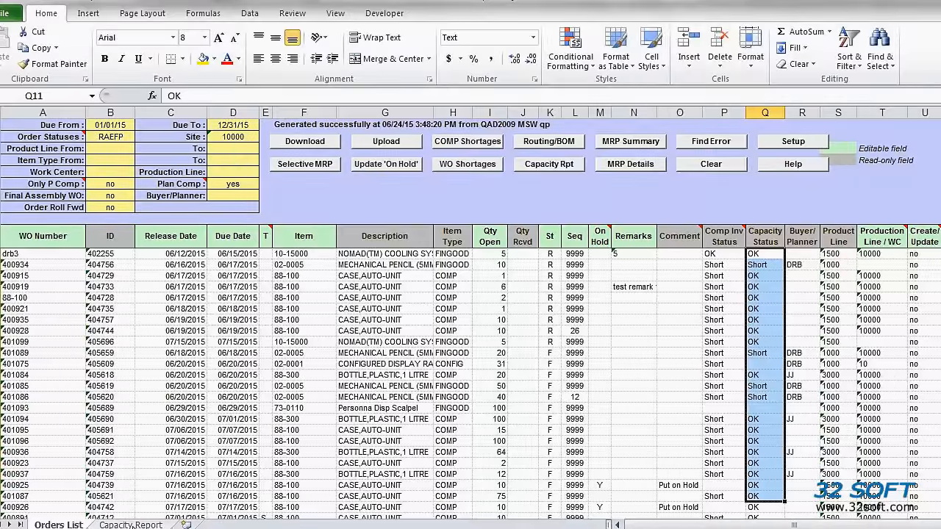
Rename the Capacity Report sheet to Capacity Report1
left_click(132, 525)
right_click(134, 525)
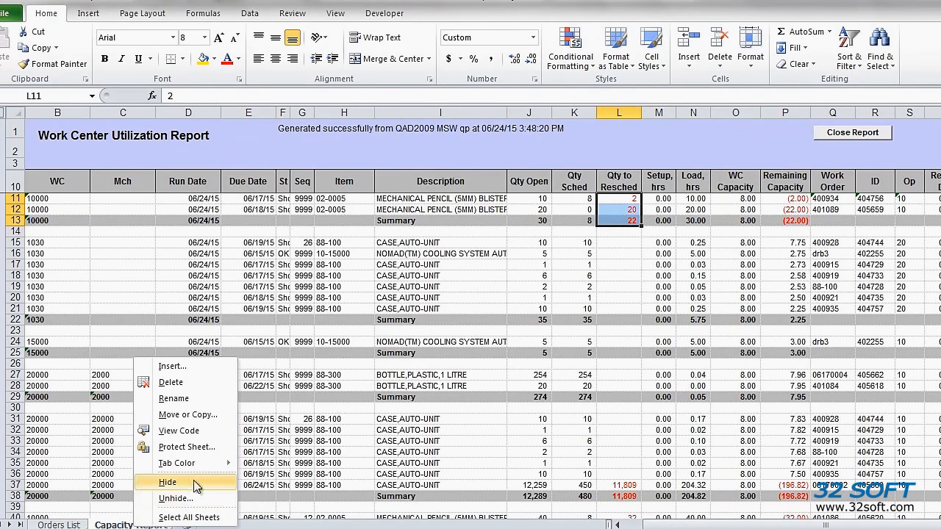
left_click(183, 399)
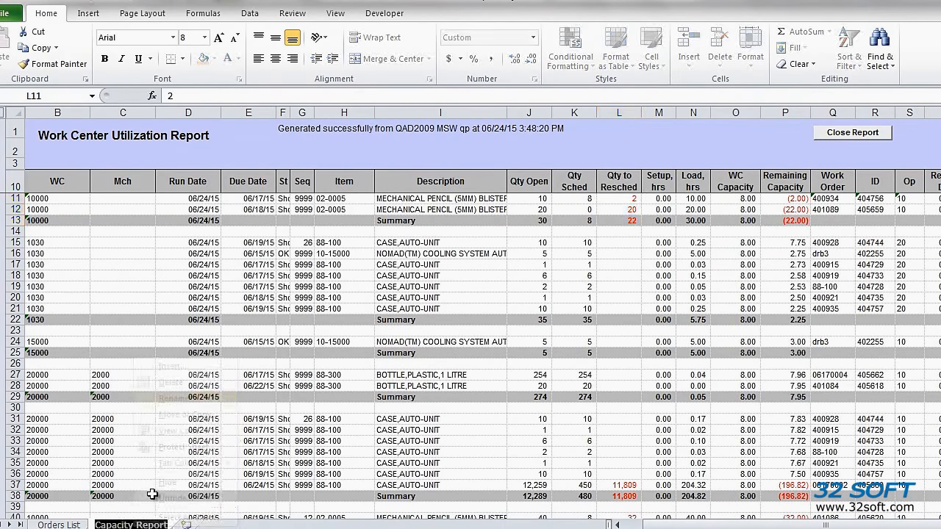
key("End")
type("1")
key("Return")
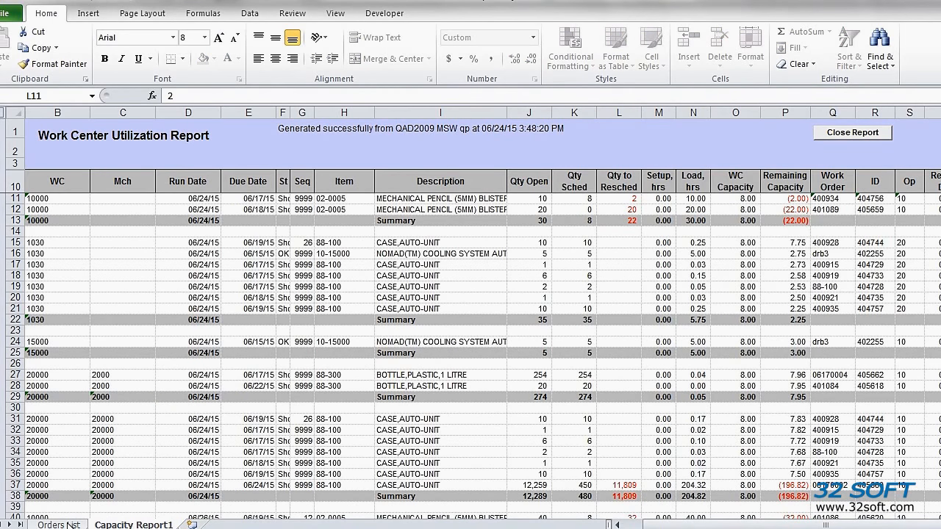
Set the Order Roll Fwd option to yes on the Orders List sheet
left_click(70, 525)
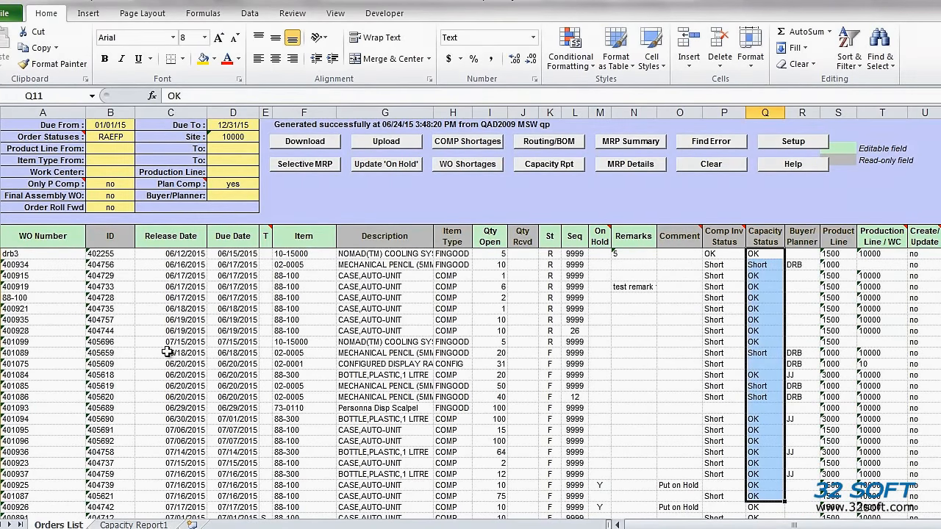
left_click(109, 209)
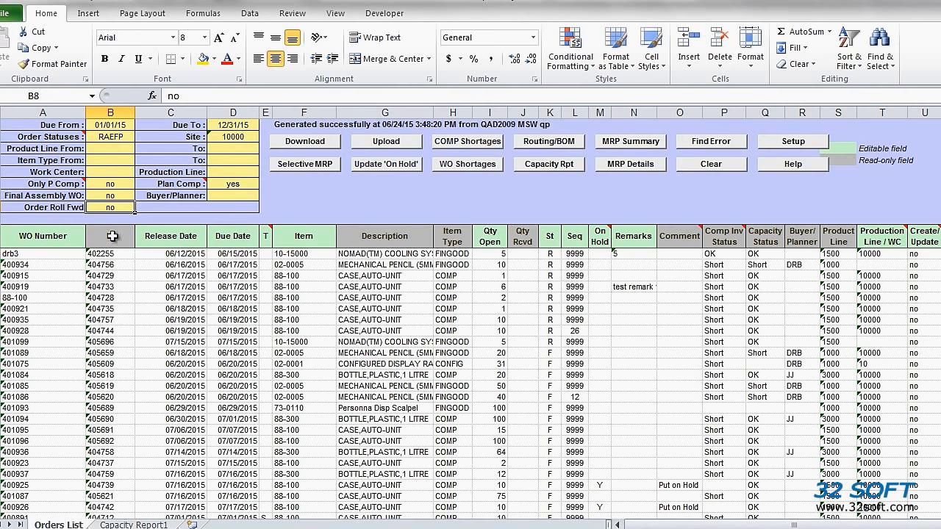
type("yes")
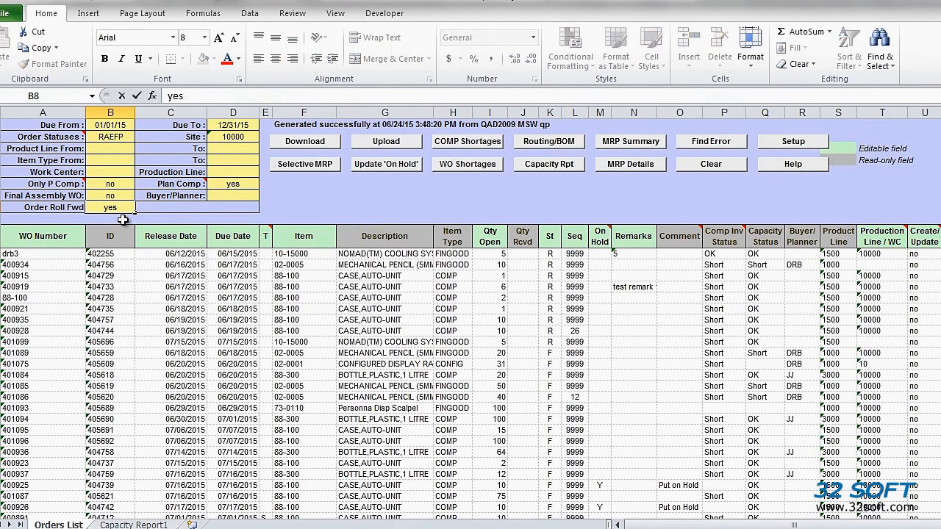
key("Return")
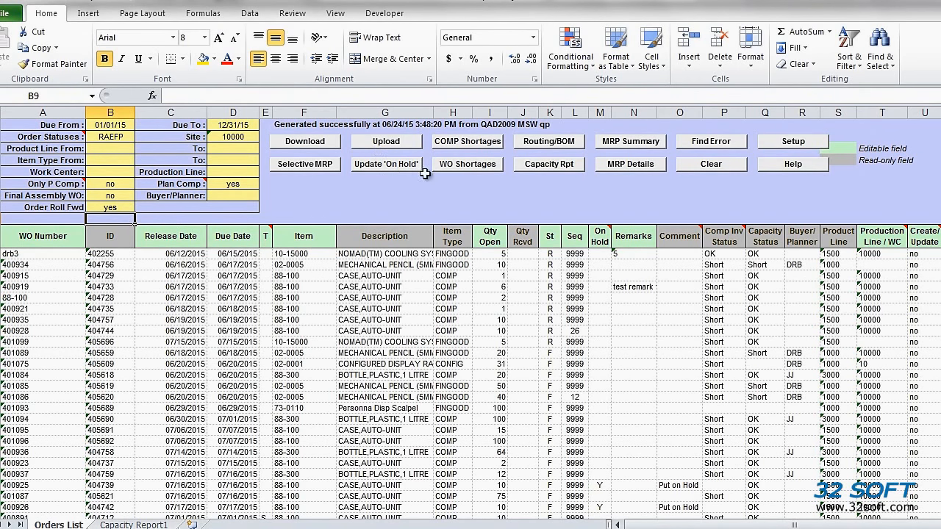
Regenerate the capacity report with order roll-forward, expand its new sheet to detail level, and return to the orders
left_click(534, 165)
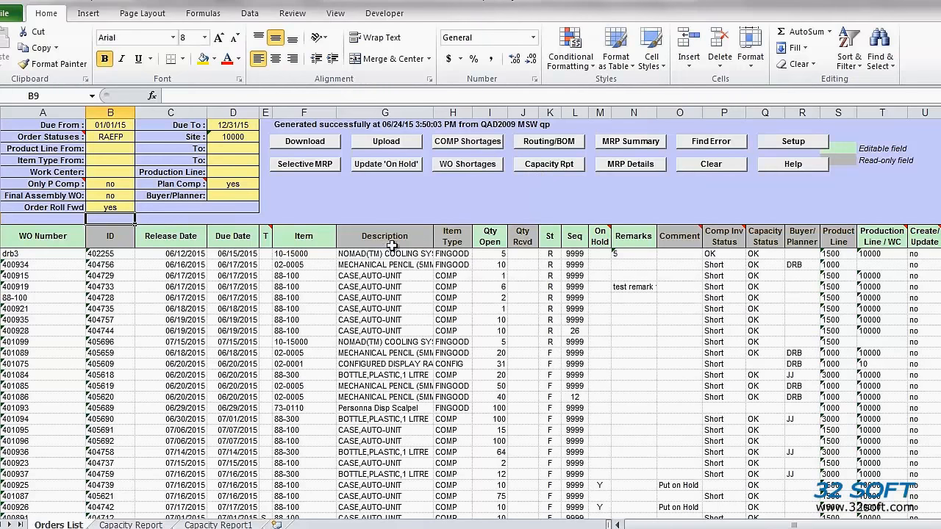
left_click(151, 525)
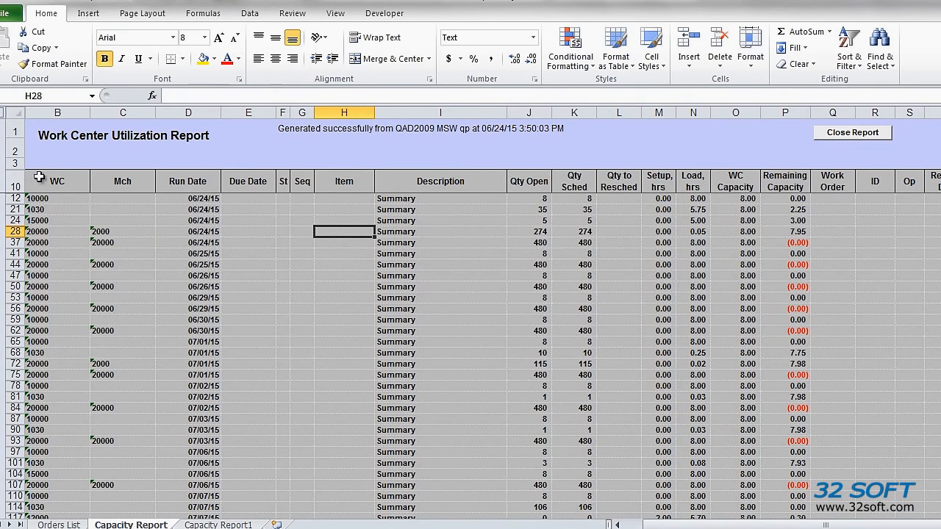
left_click(3, 115)
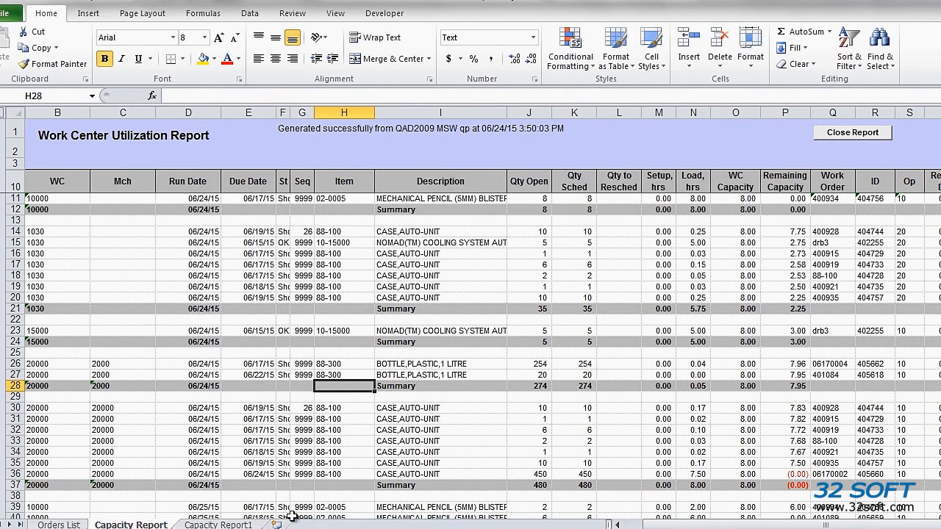
left_click(57, 524)
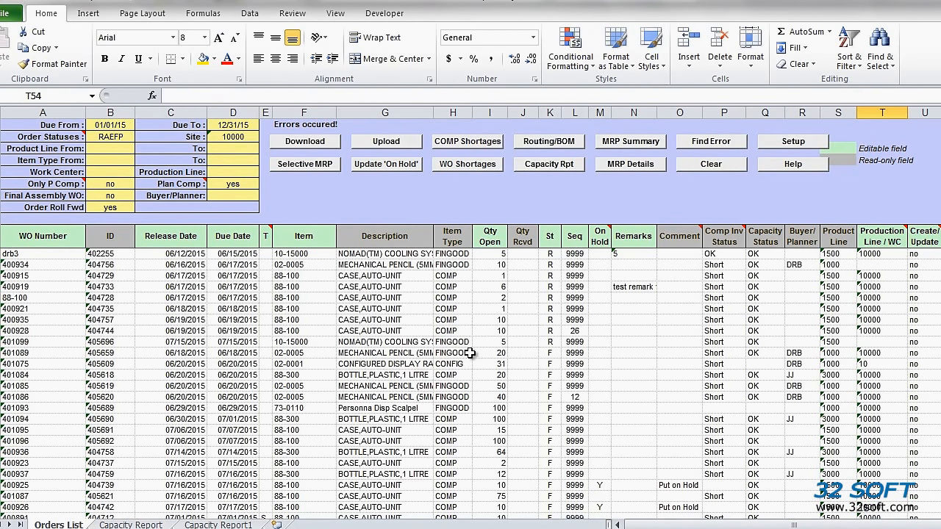
Mark the sim1 and sim2 rows for creation by setting their Create/Update value to y
scroll(520, 395, "down", 2)
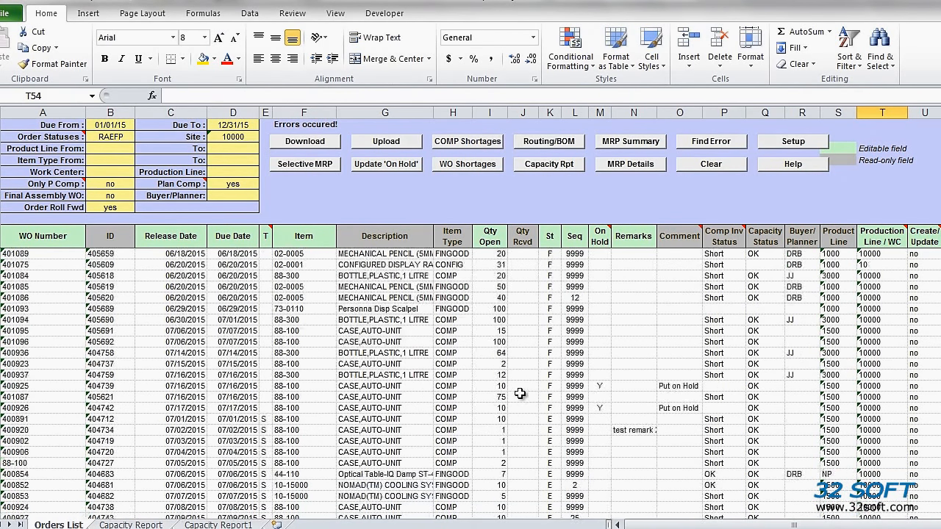
scroll(520, 394, "down", 8)
left_click(926, 383)
type("y")
key("Return")
key("Up")
key("Up")
key("Up")
key("Up")
key("Up")
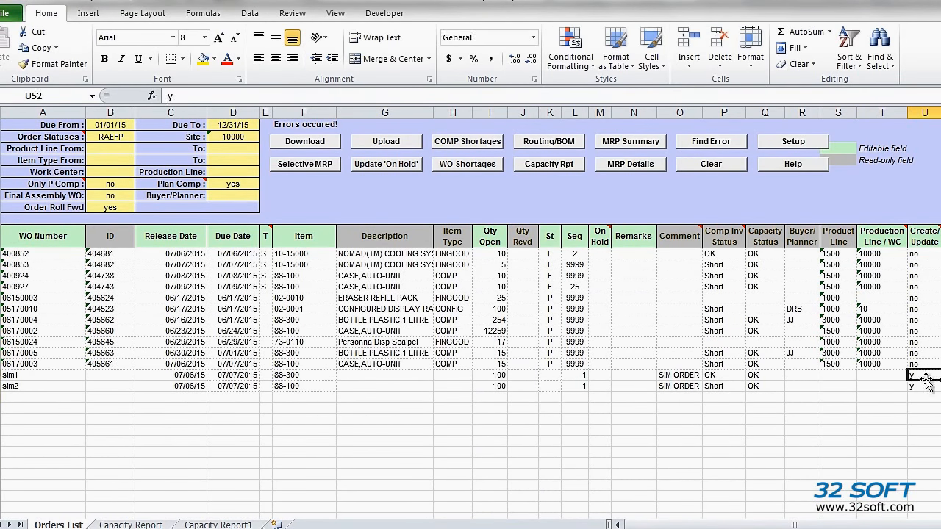
Set Create/Update to y for the three remaining planned orders 06150024, 06170005 and 06170003
type("y")
key("Return")
type("y")
key("Return")
type("y")
key("Return")
Change the status of the five marked orders, including sim1 and sim2, to f
left_click_drag(549, 342, 547, 382)
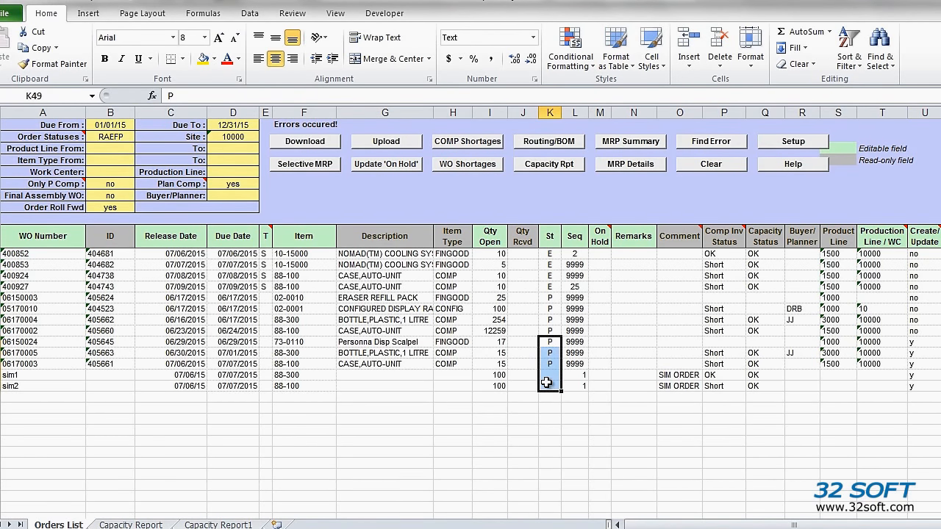
type("f")
key("ctrl+Return")
left_click(597, 430)
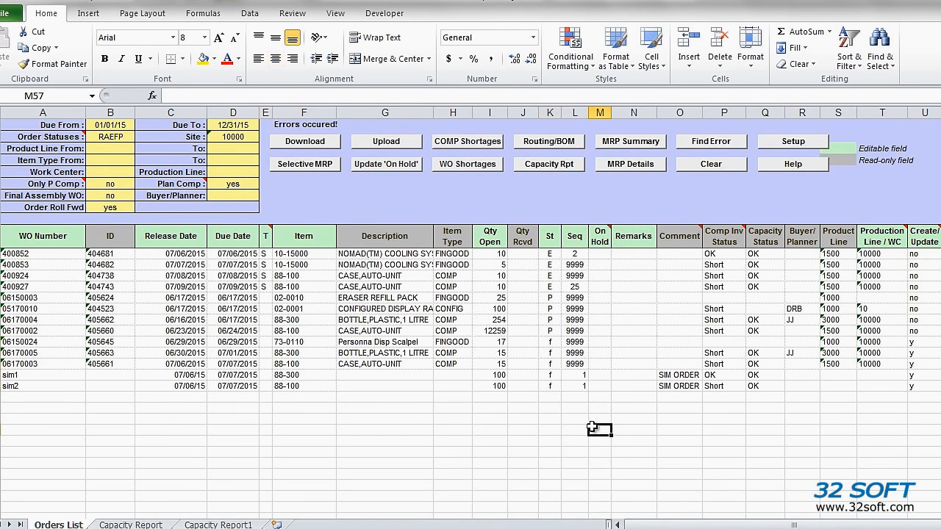
Upload the marked orders to QAD, close the status report, and download the refreshed orders list
left_click(389, 142)
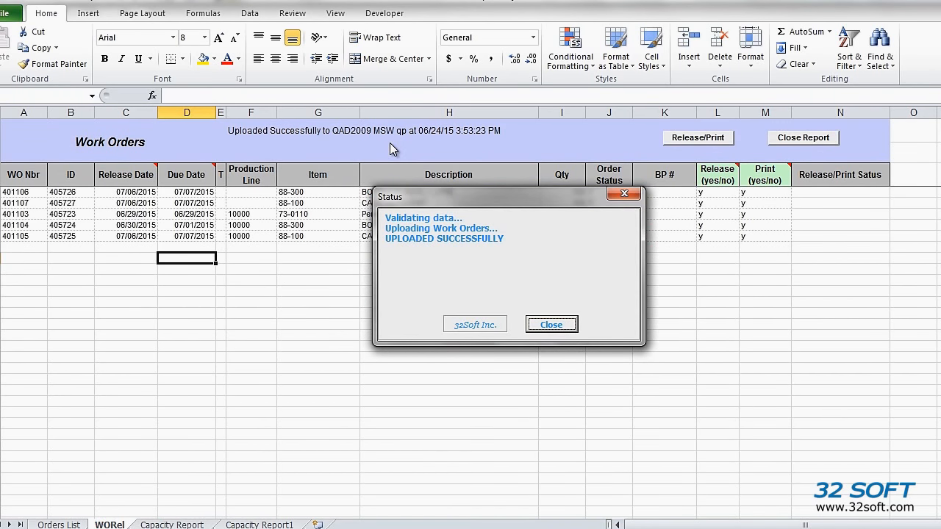
left_click(555, 326)
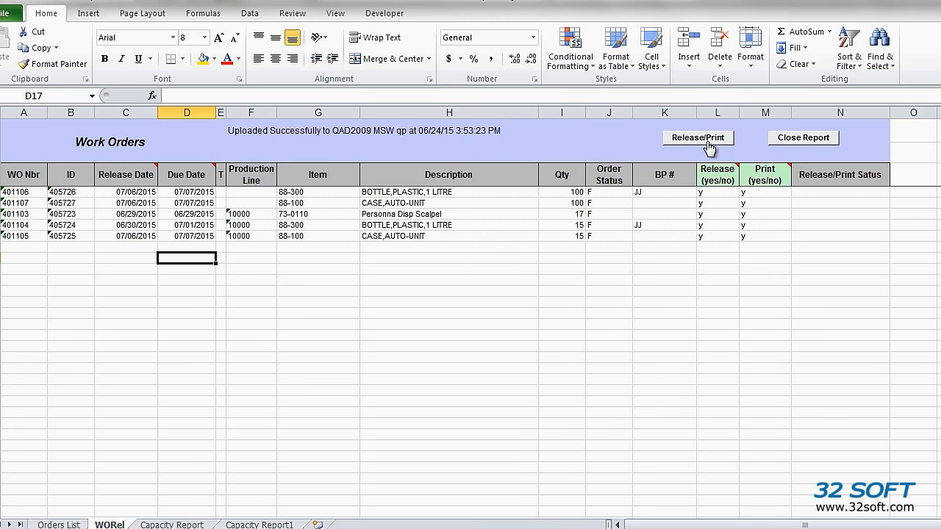
left_click(59, 524)
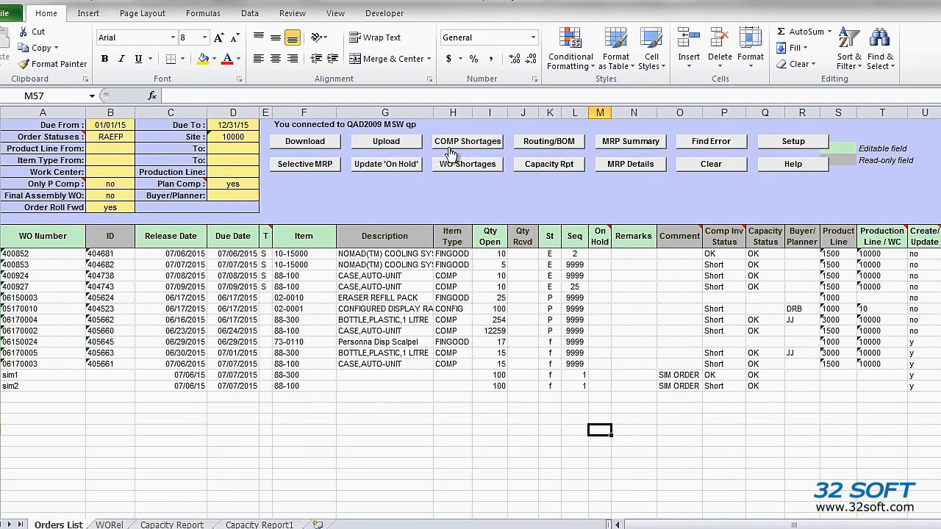
left_click(309, 144)
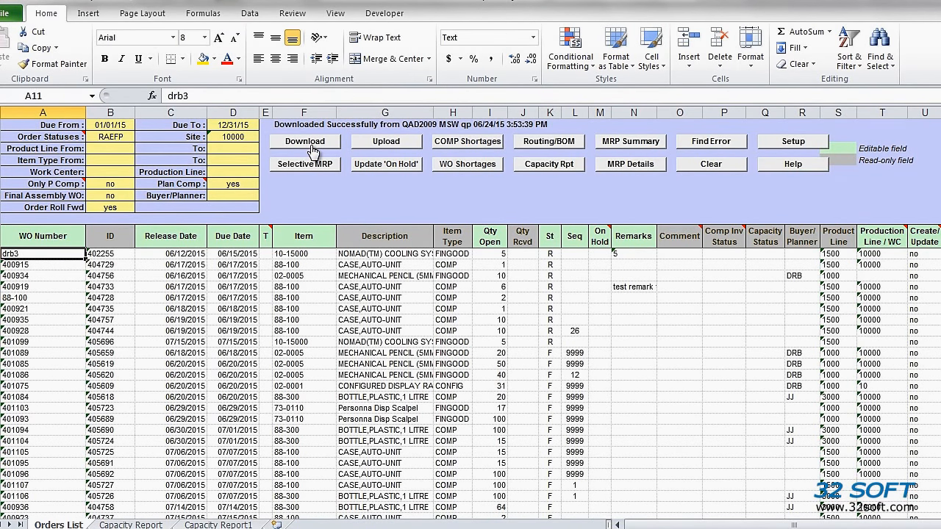
Review the MRP detail report and the routing/BOM report for item 88-100
left_click(304, 265)
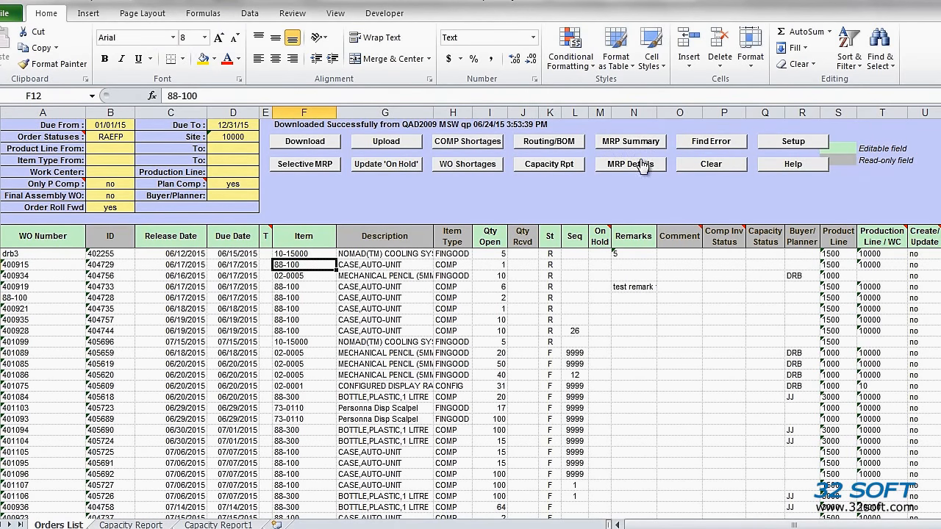
left_click(640, 163)
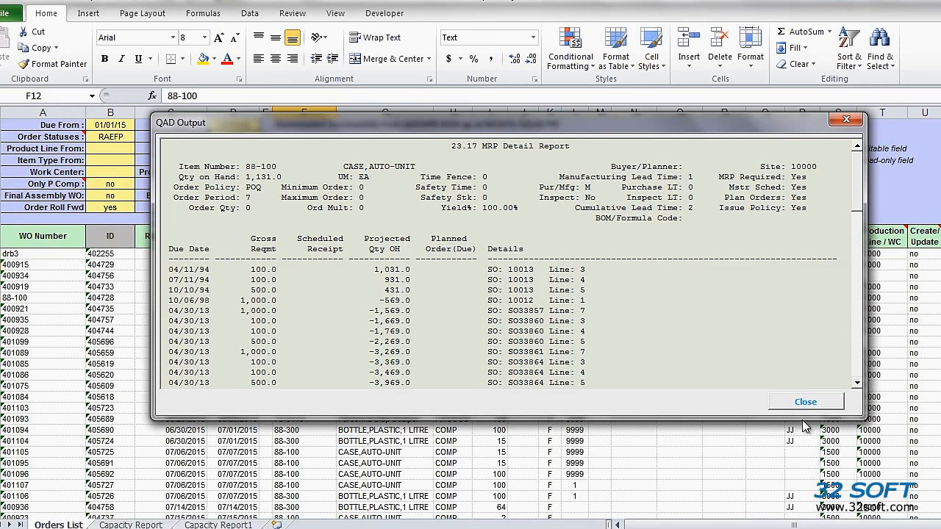
left_click(804, 400)
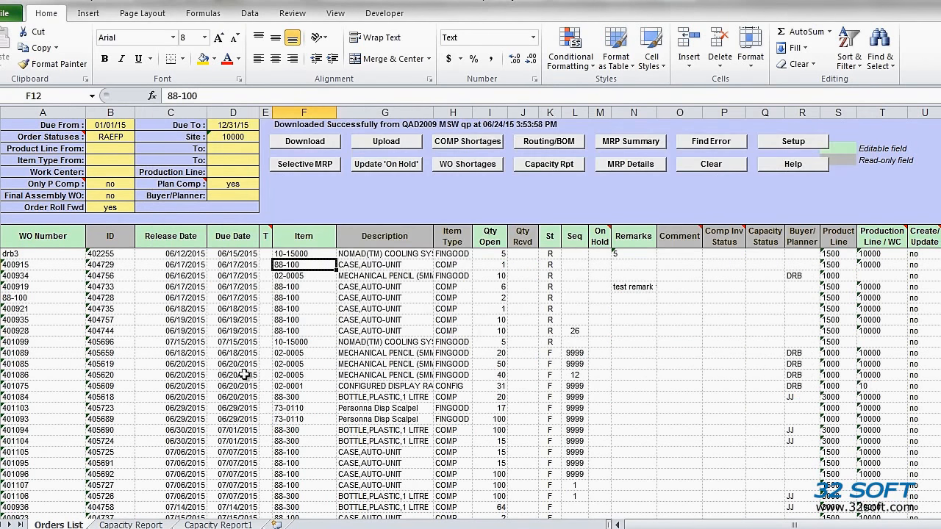
left_click(552, 142)
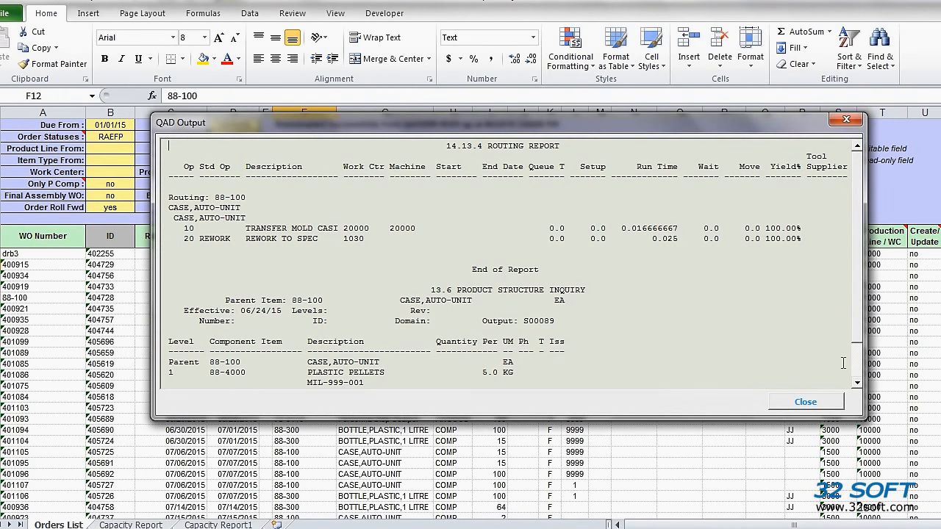
left_click(806, 402)
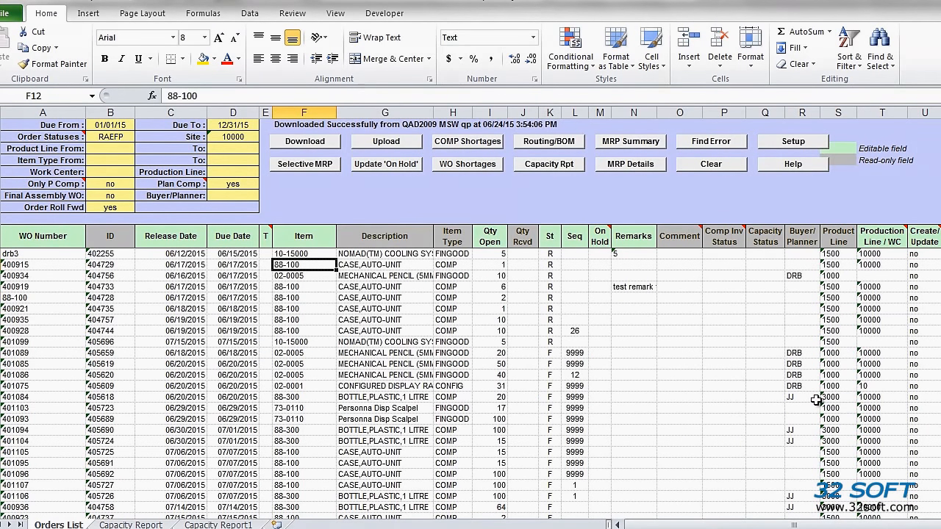